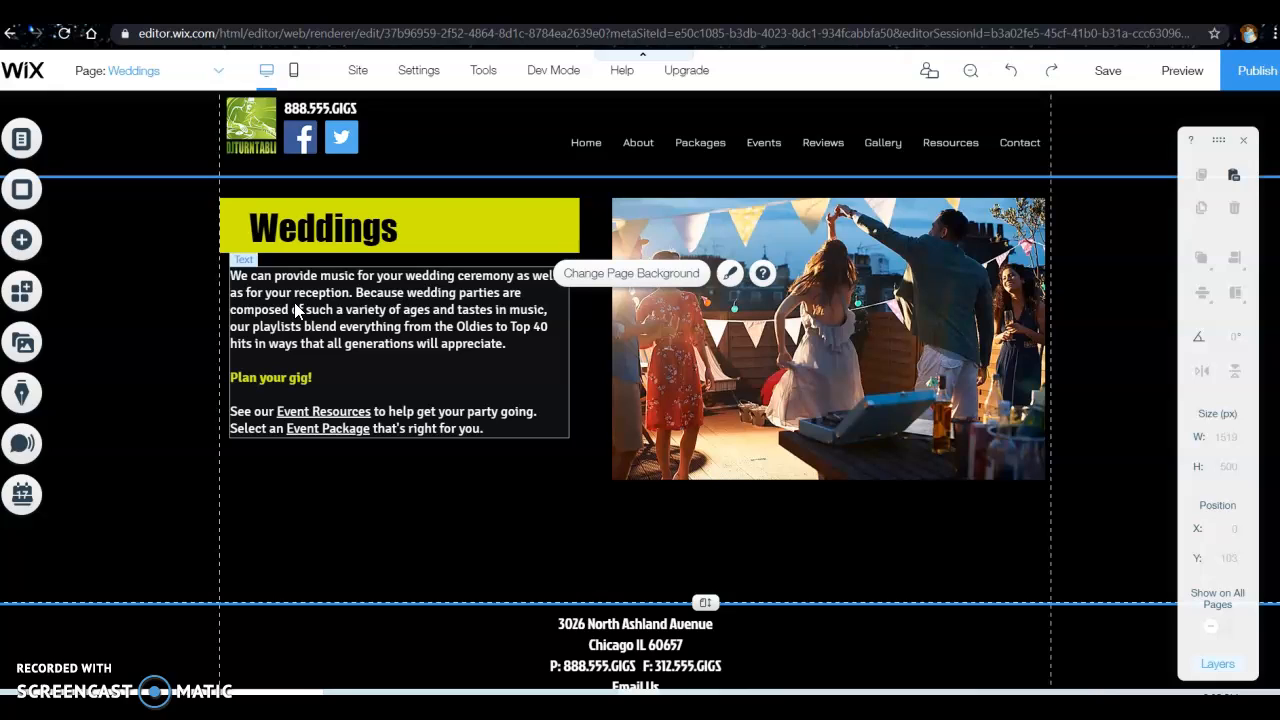
- Duplicate the Weddings page in the site menu and name the copy School Celebrations
left_click(439, 551)
left_click(22, 140)
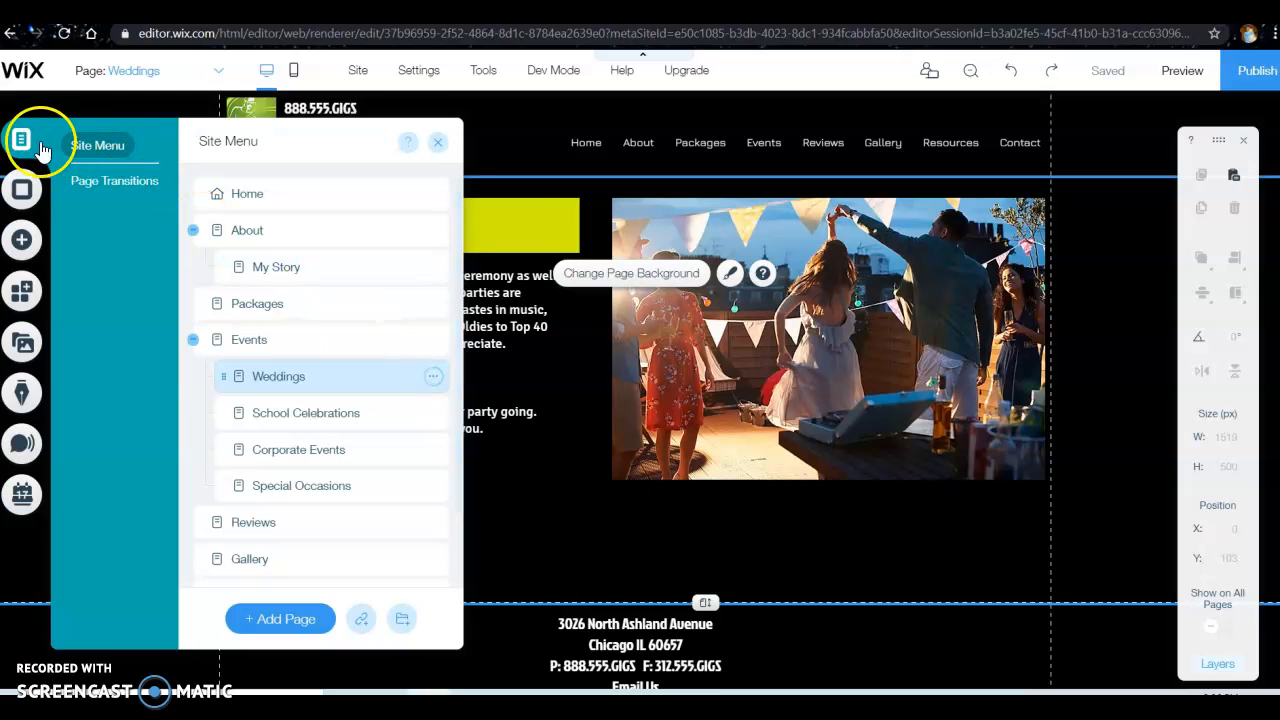
left_click(433, 378)
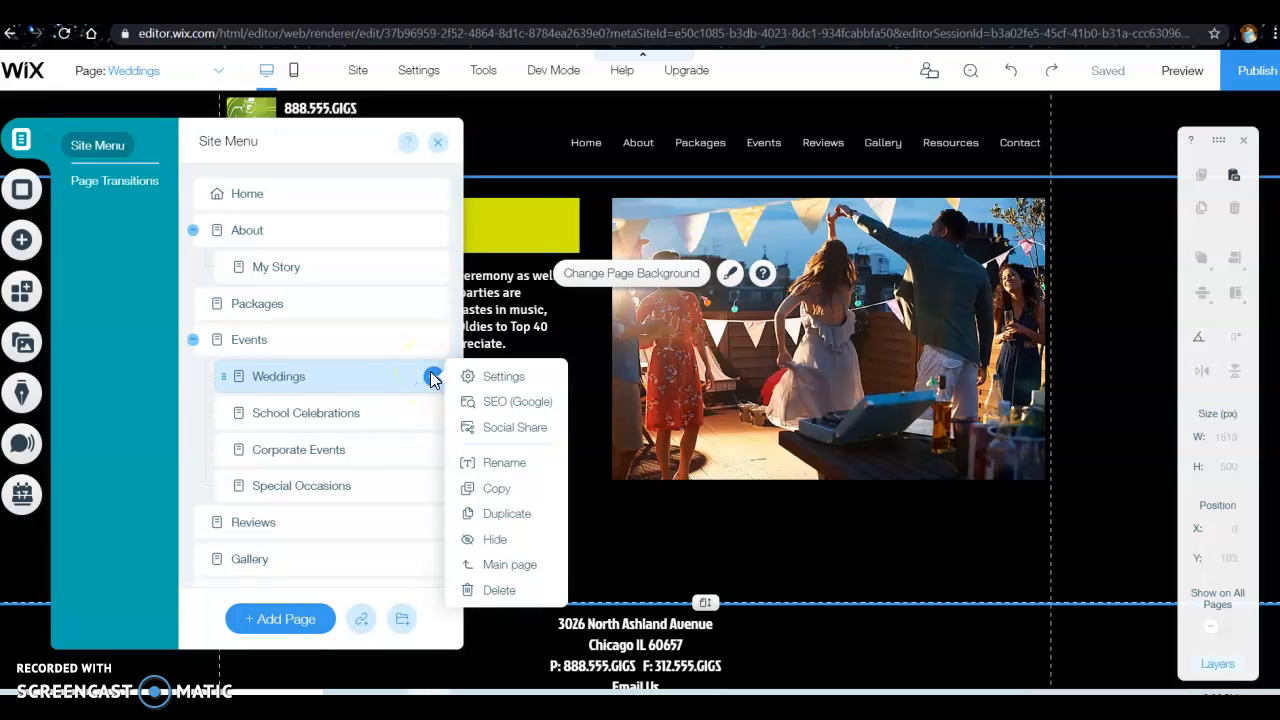
left_click(527, 518)
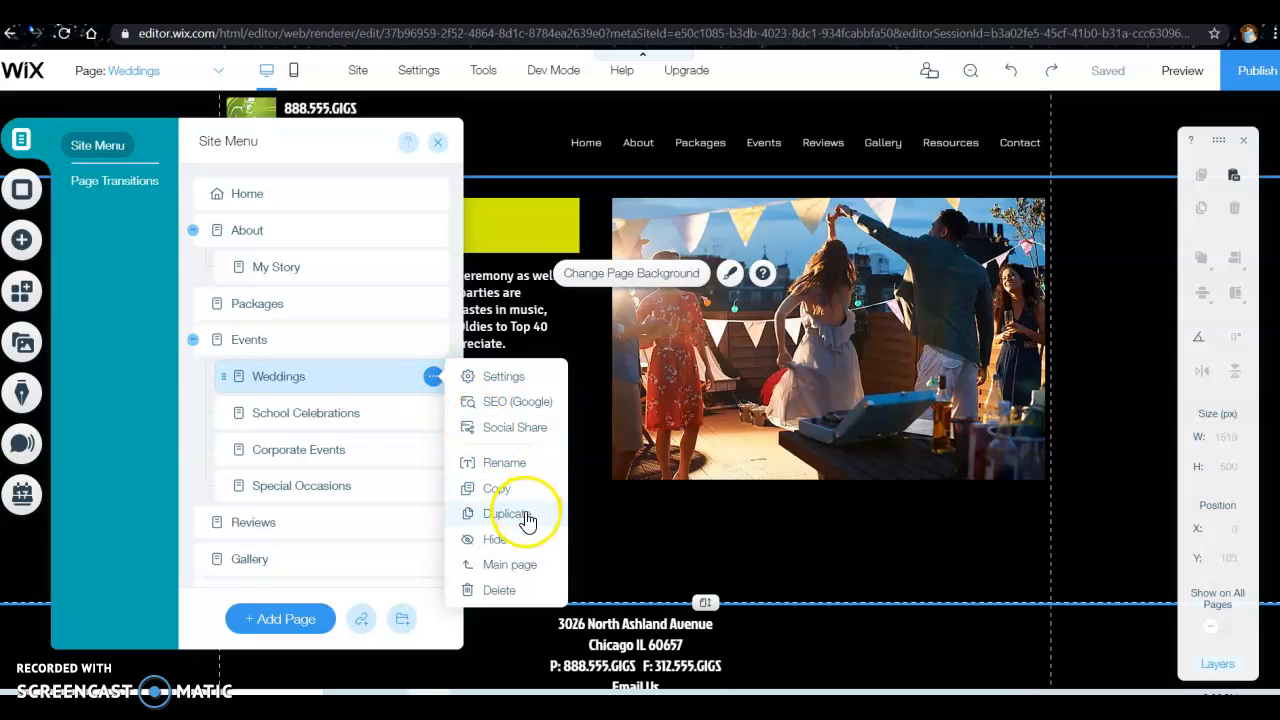
left_click(527, 518)
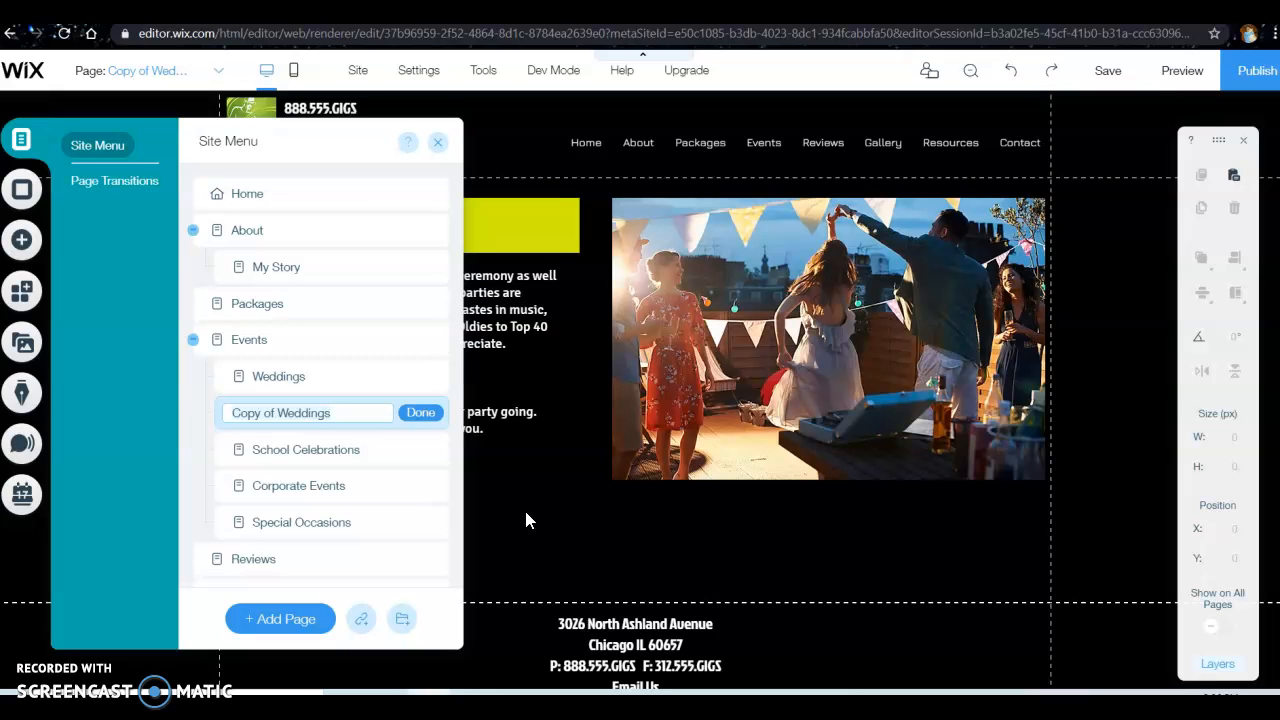
type("Schoo")
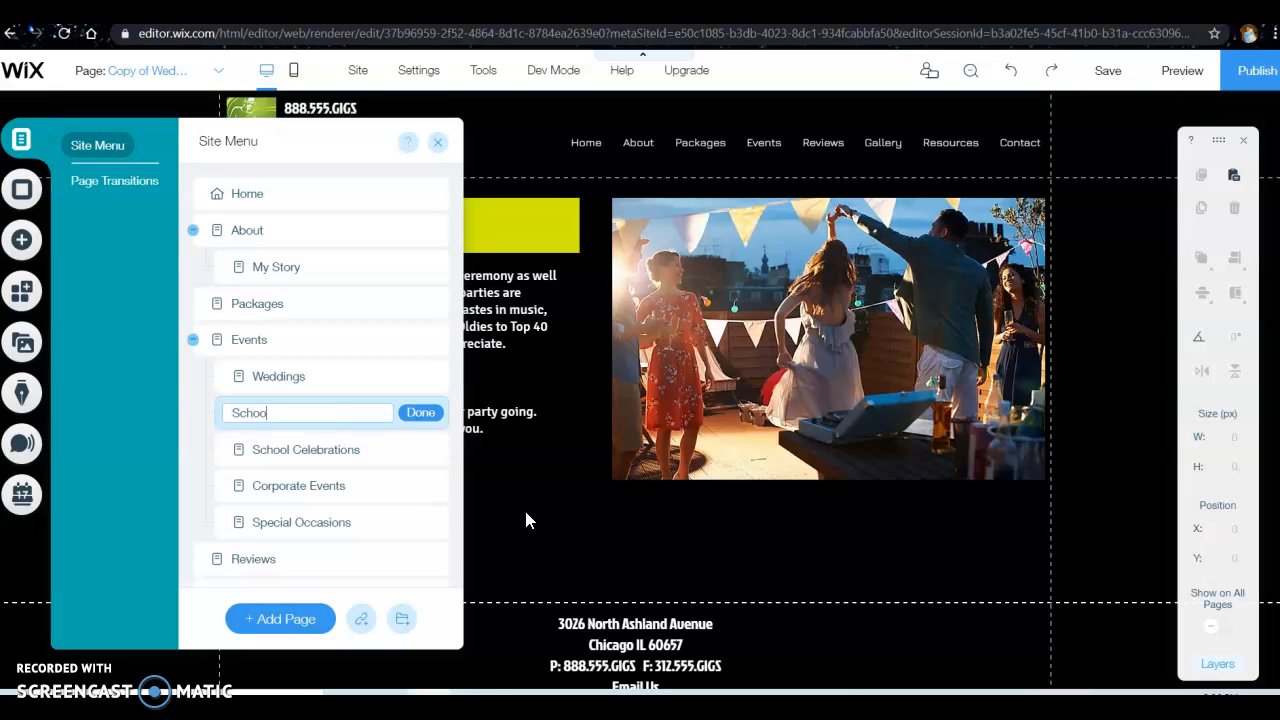
type("l Celebrations")
left_click(514, 496)
left_click(423, 414)
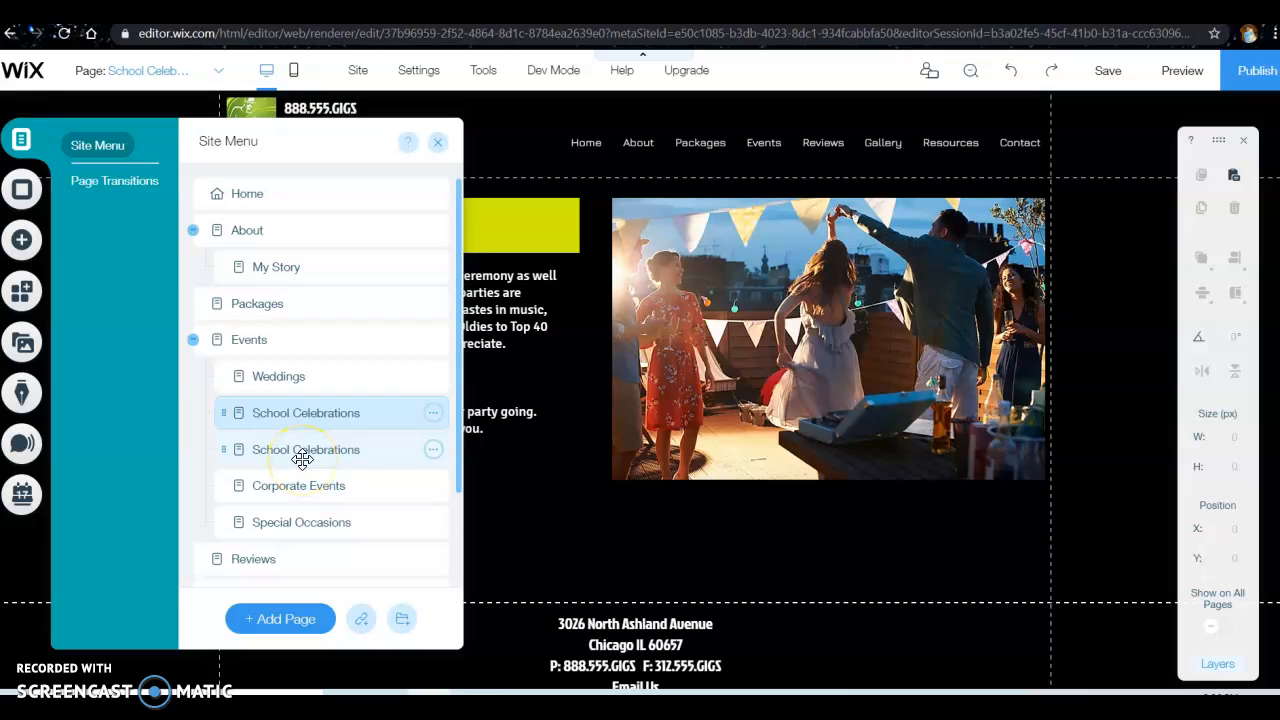
- Delete the old School Celebrations page, the second of the two entries with that name under Events
left_click(386, 450)
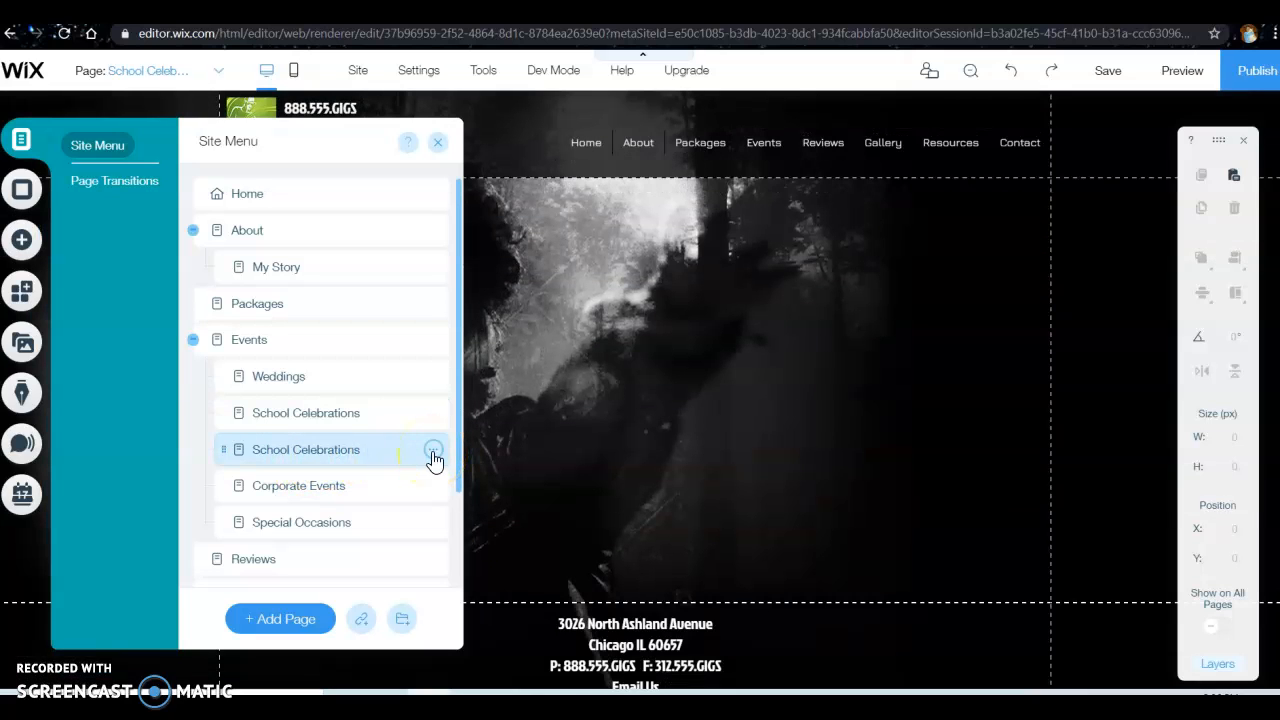
left_click(434, 456)
left_click(482, 452)
left_click(836, 443)
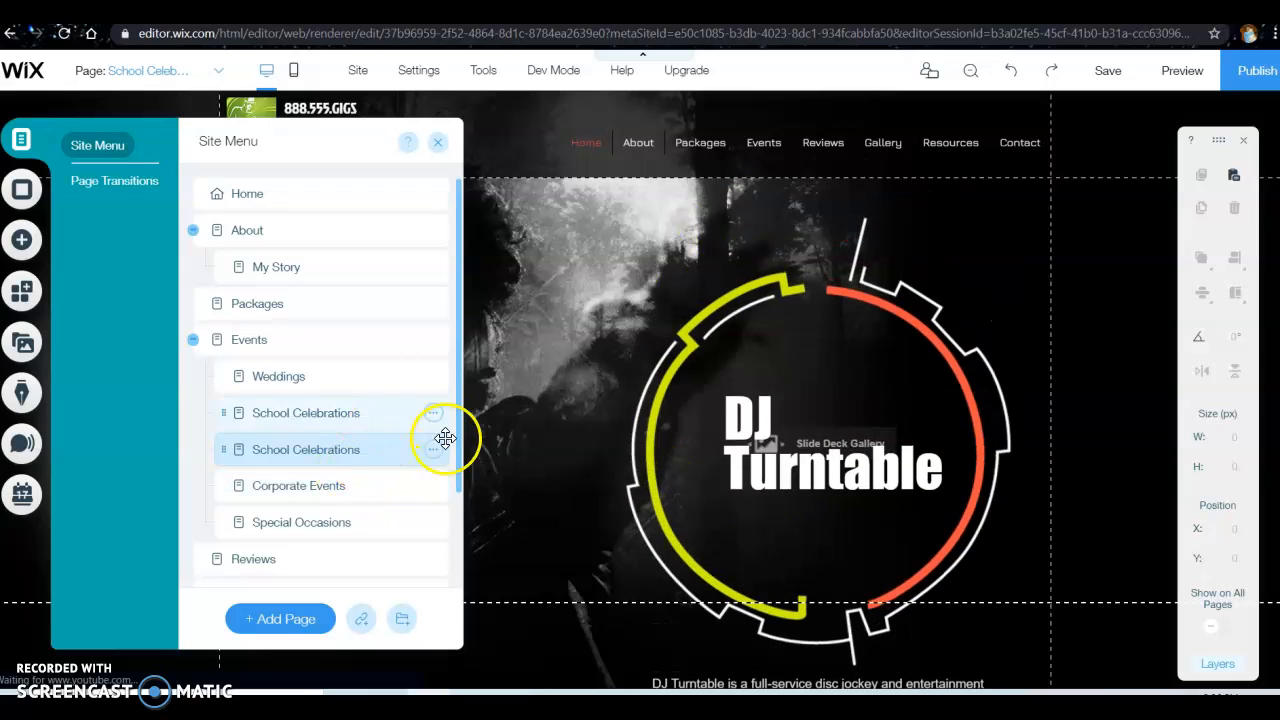
- Delete the existing Corporate Events page from the Events subpages and confirm the removal
mouse_move(371, 449)
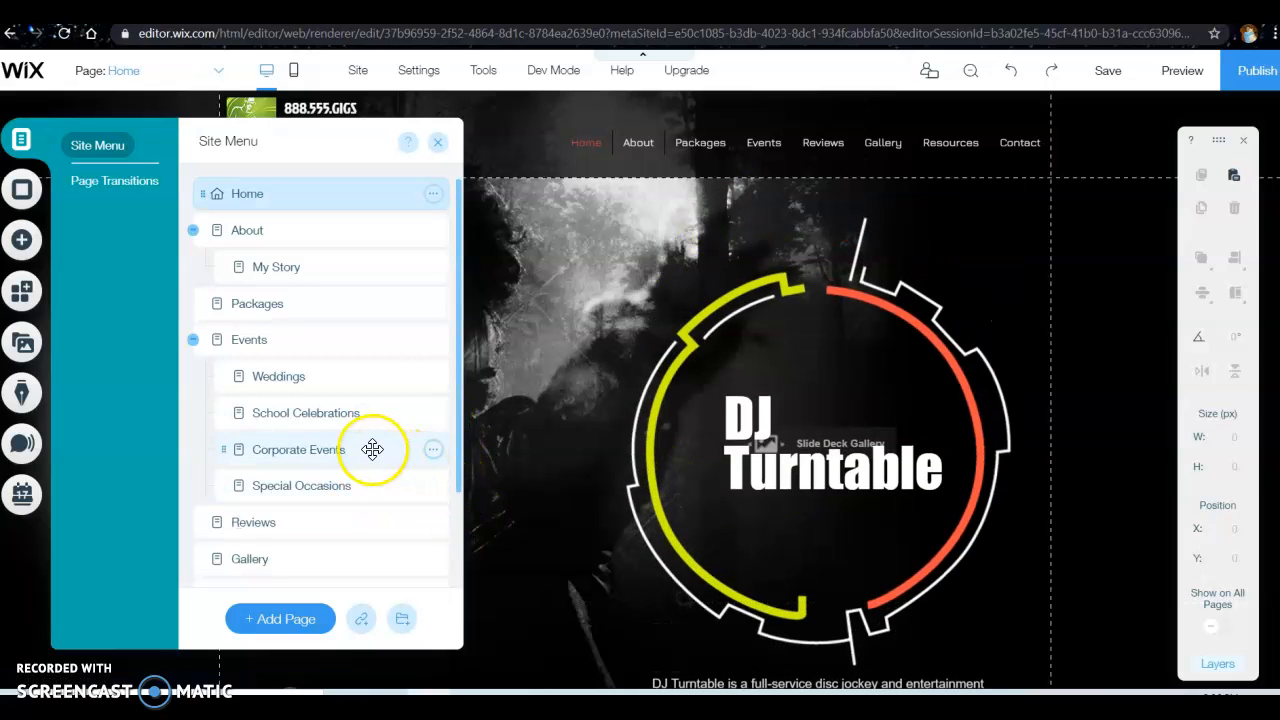
left_click(434, 451)
left_click(492, 451)
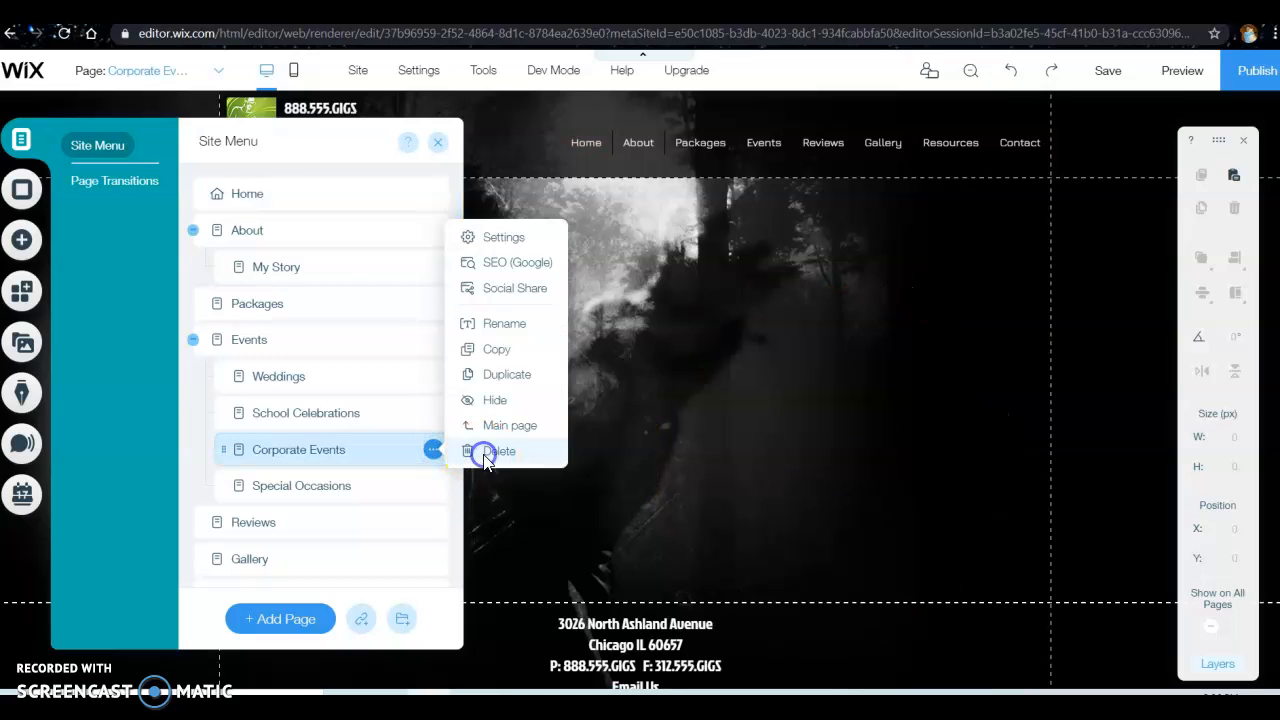
left_click(828, 440)
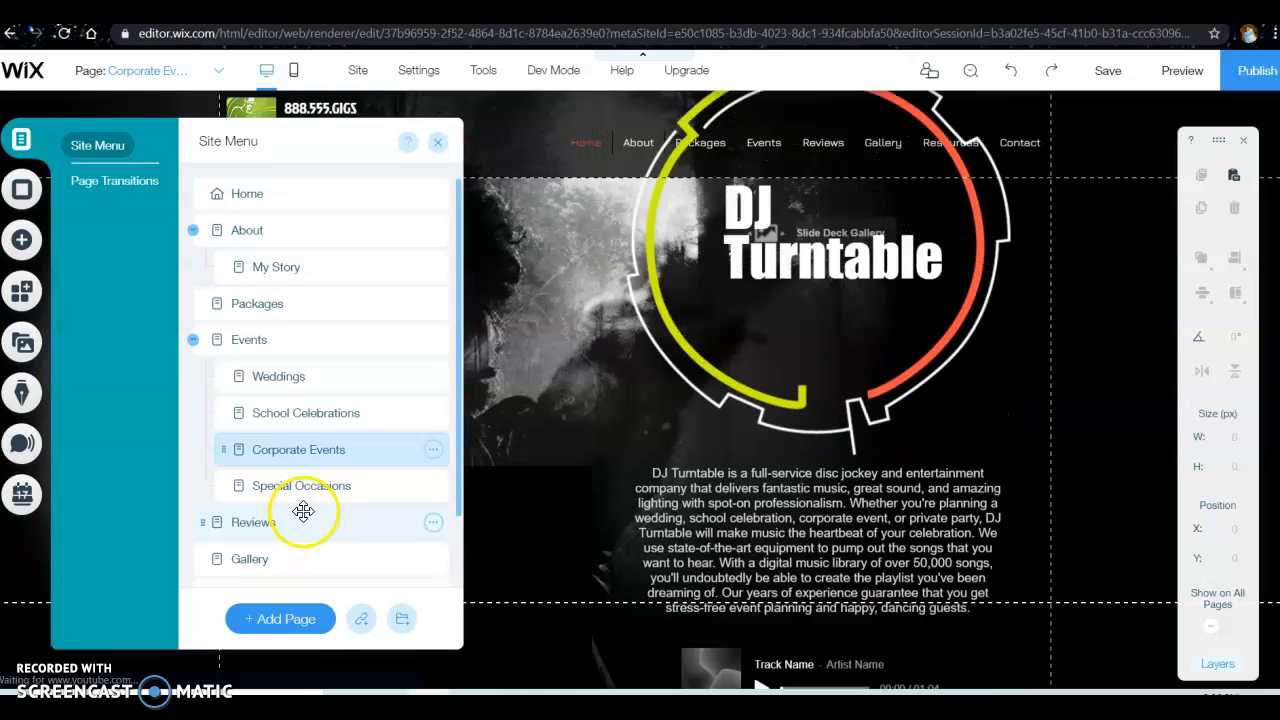
- Delete the existing Special Occasions page from the Events subpages and confirm the removal
left_click(434, 450)
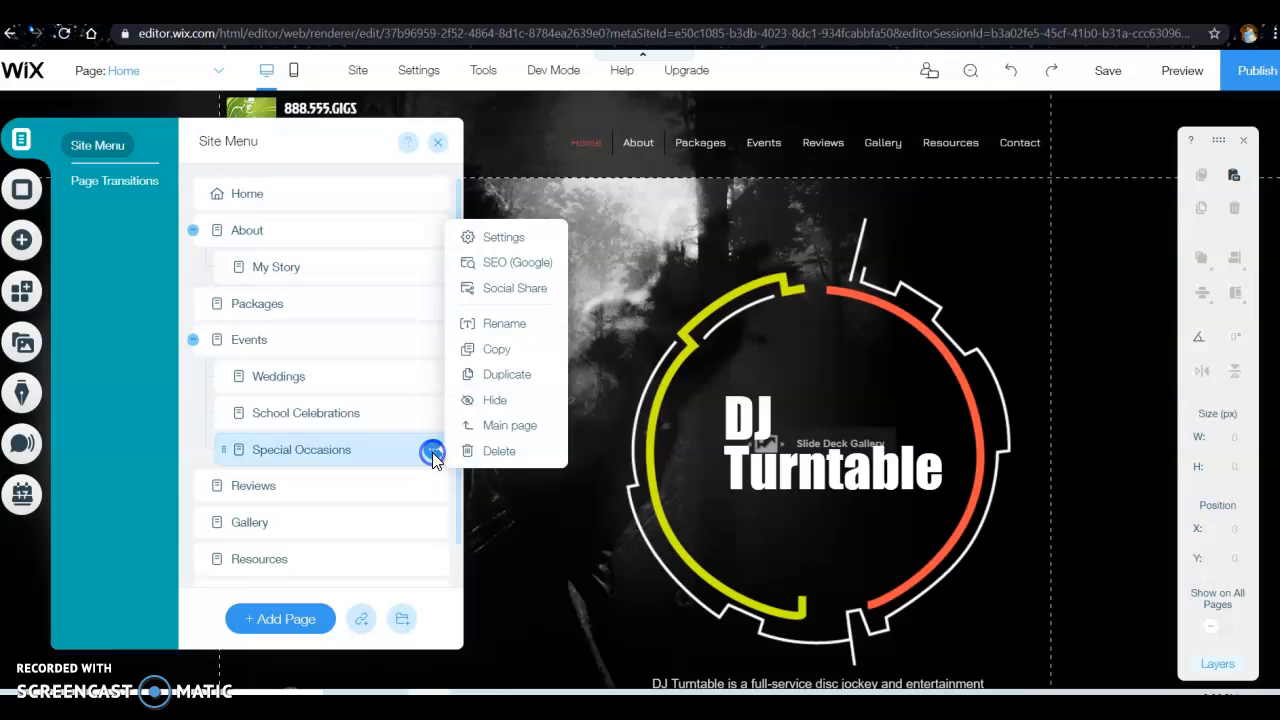
left_click(494, 452)
left_click(838, 442)
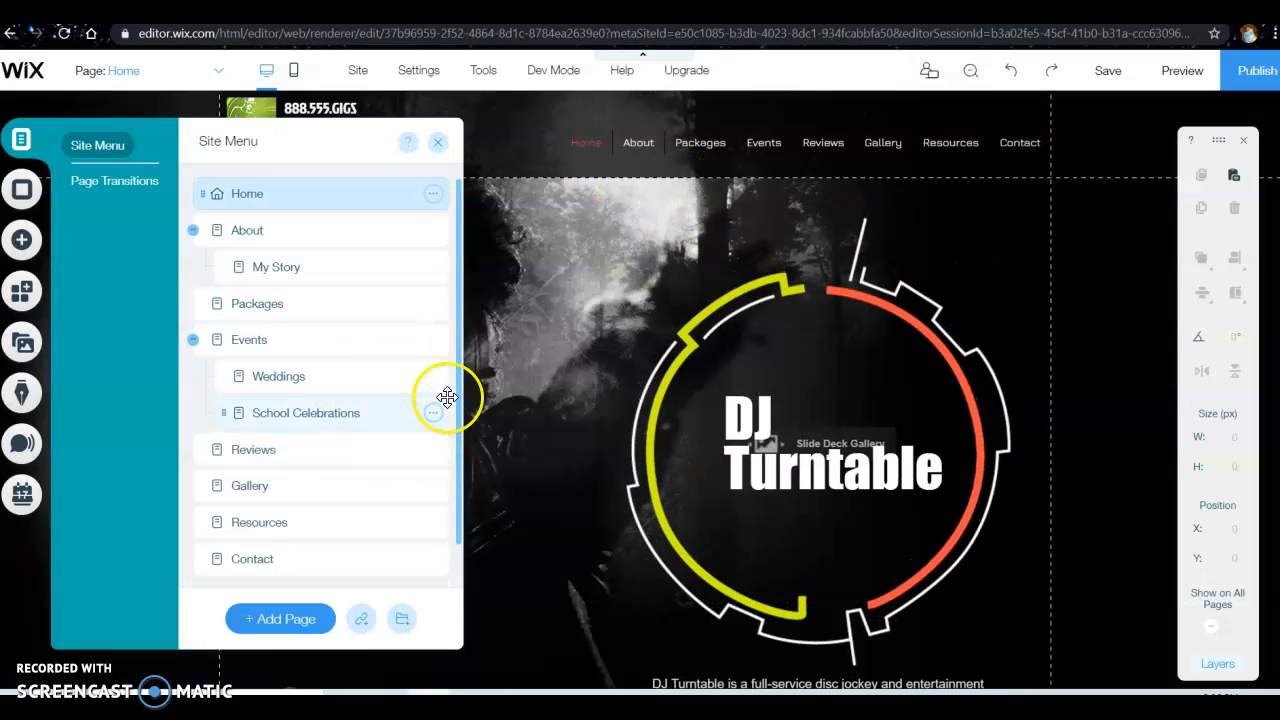
- Duplicate the new School Celebrations page and name the copy Corporate Events
left_click(327, 390)
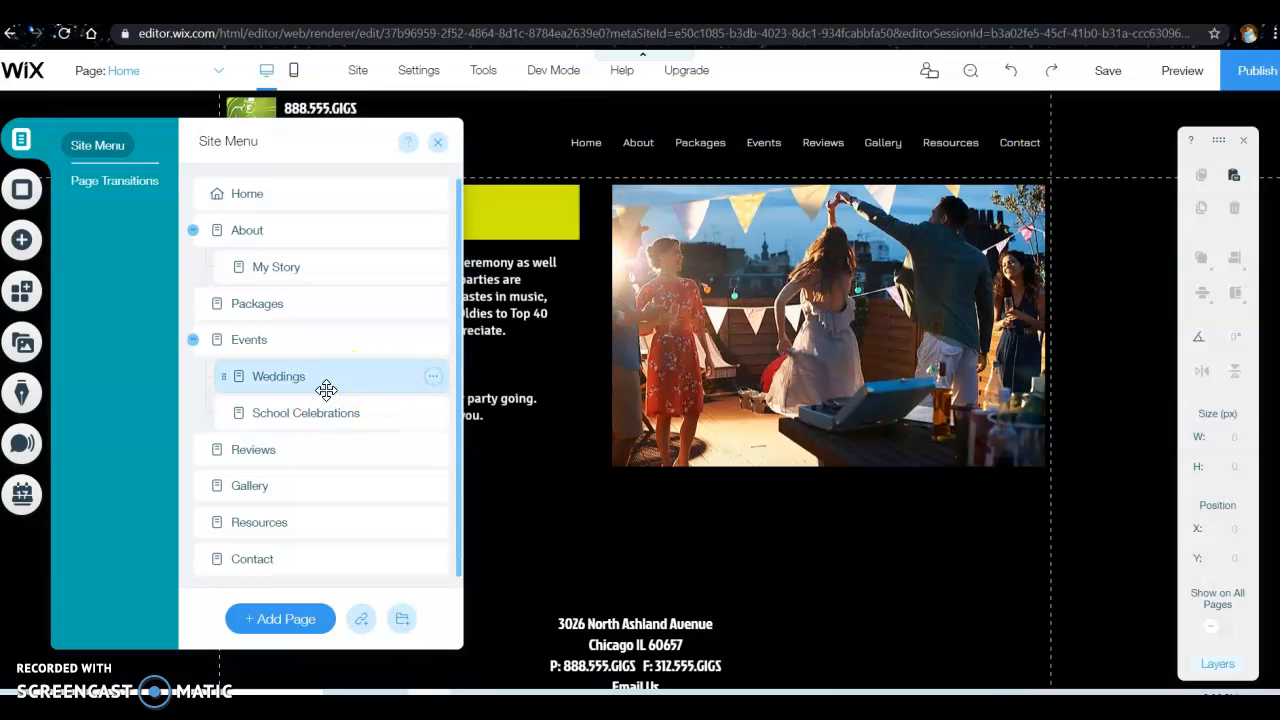
left_click(329, 410)
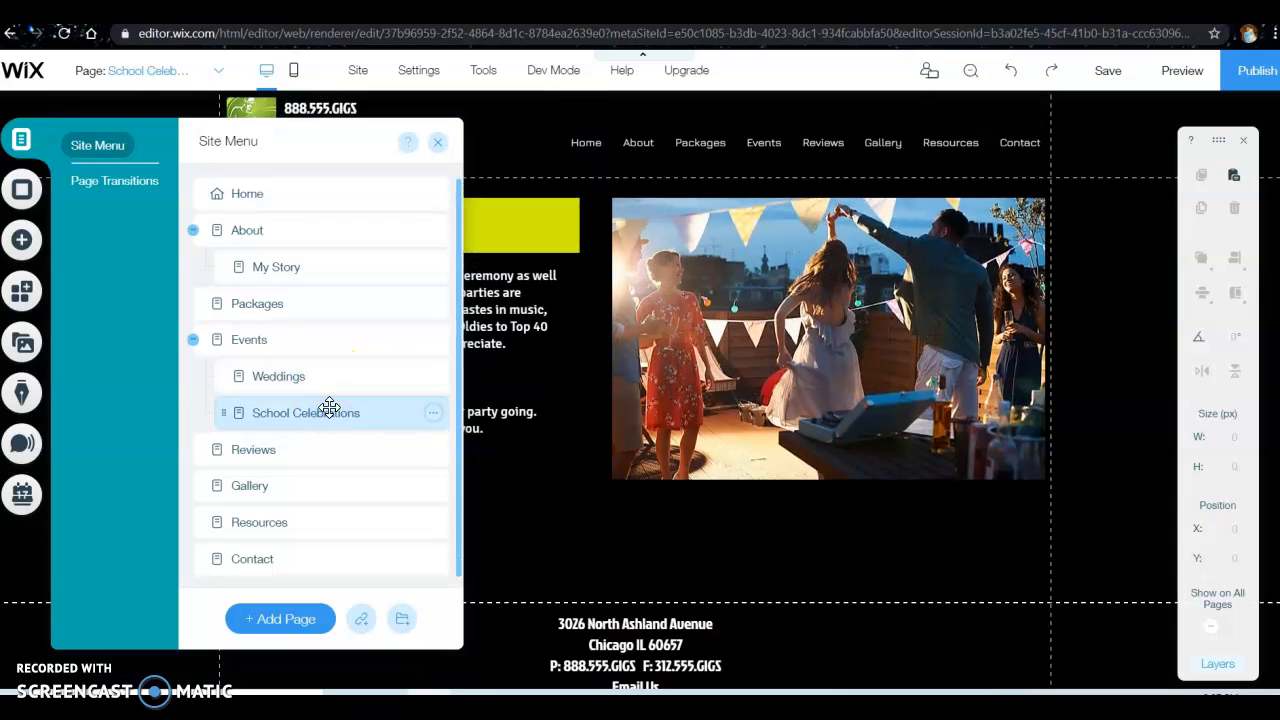
left_click(433, 413)
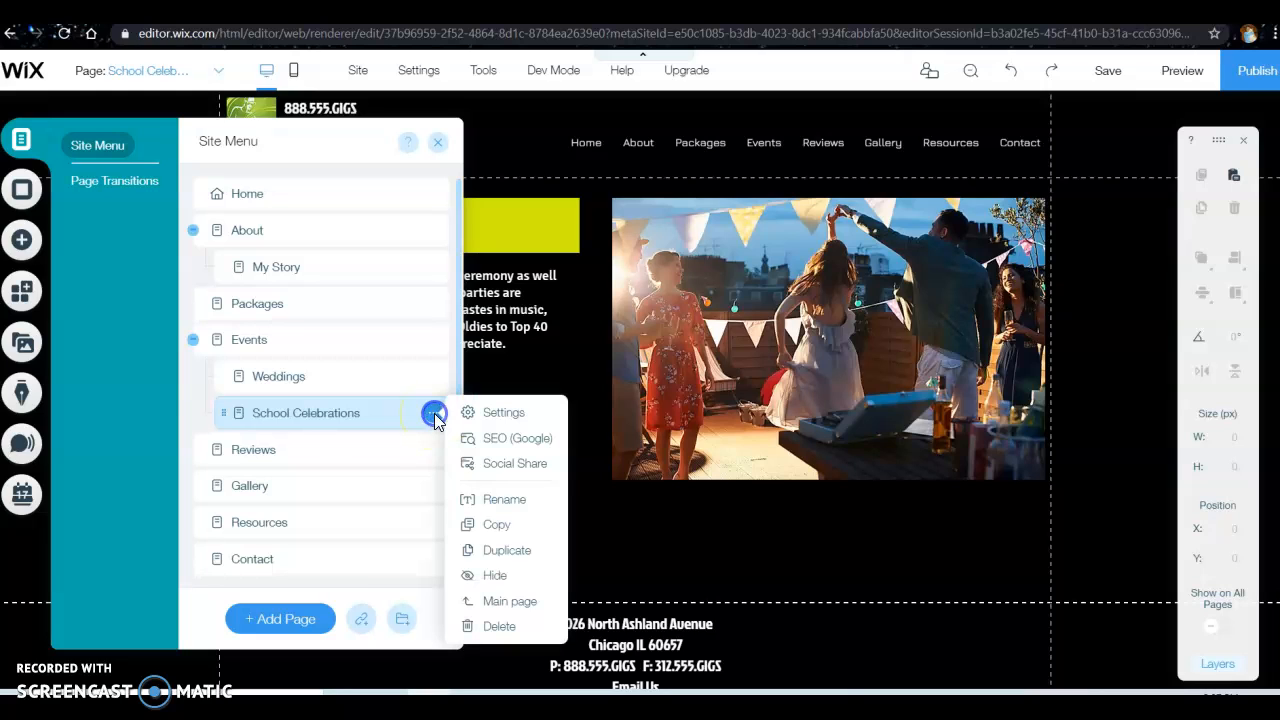
left_click(508, 551)
left_click(354, 451)
type("Cor")
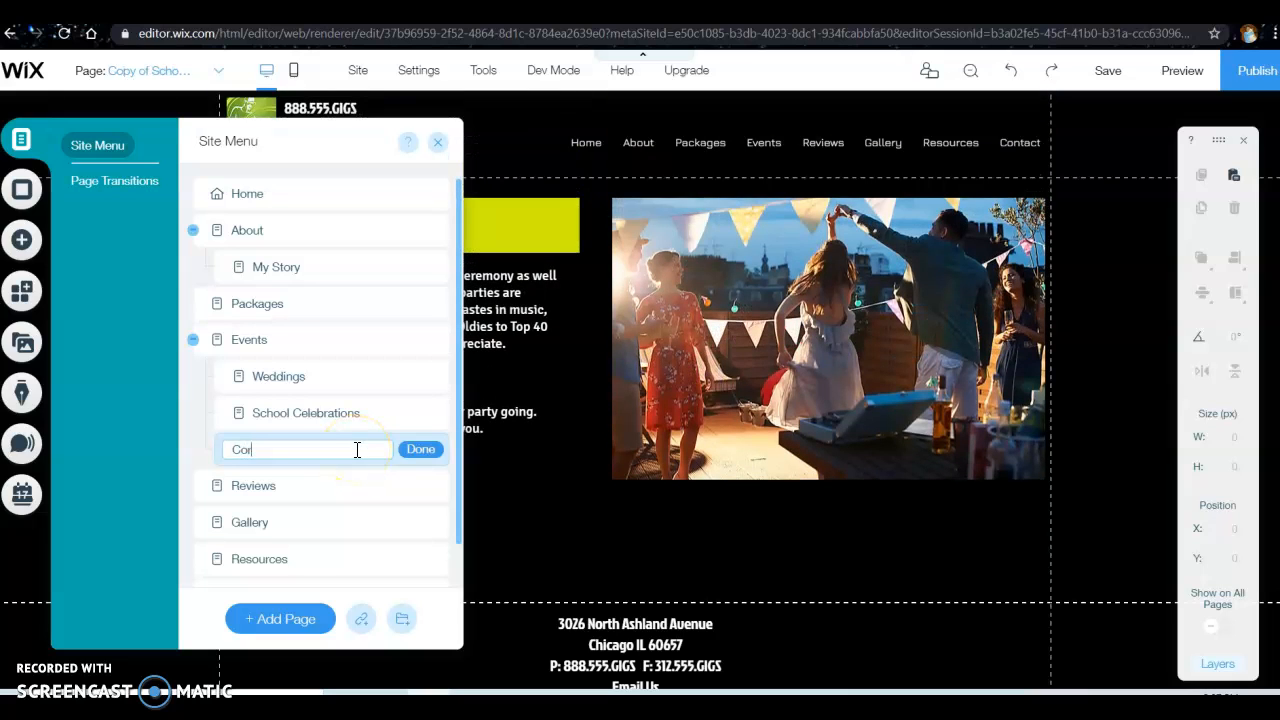
type("porate Events")
left_click(420, 449)
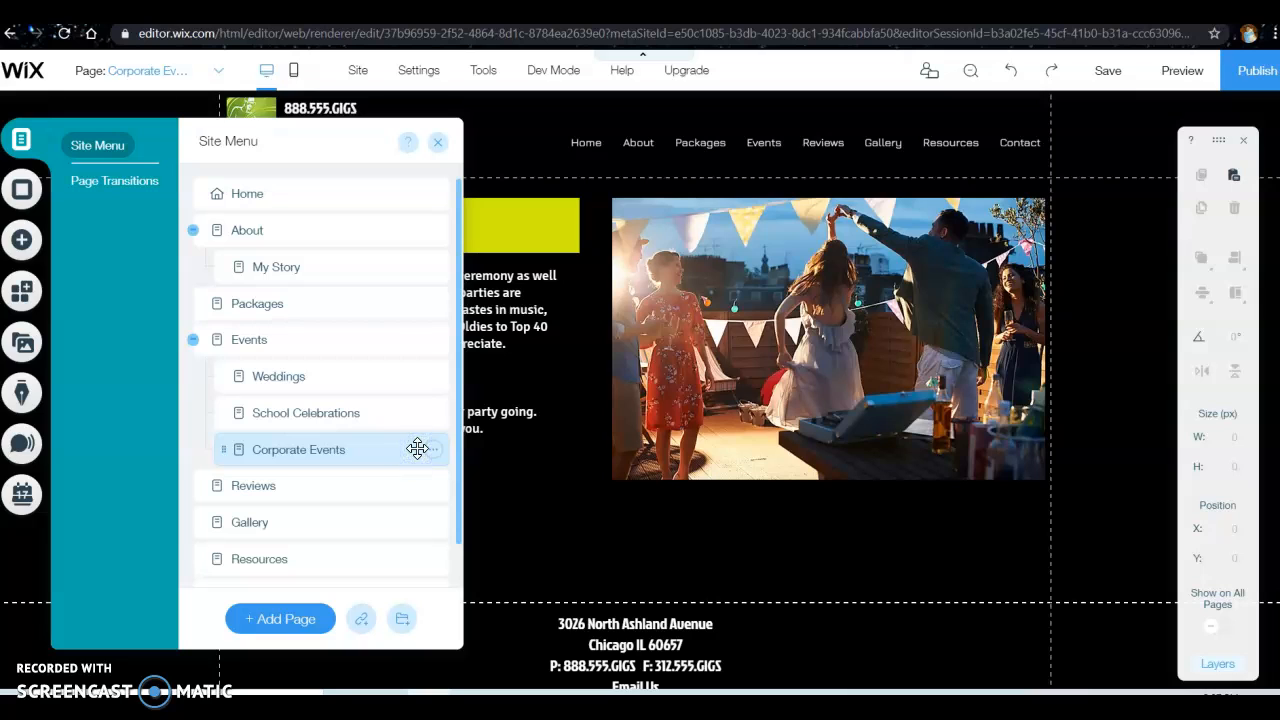
- Duplicate the Corporate Events page and name the copy Special Occasions
left_click(433, 451)
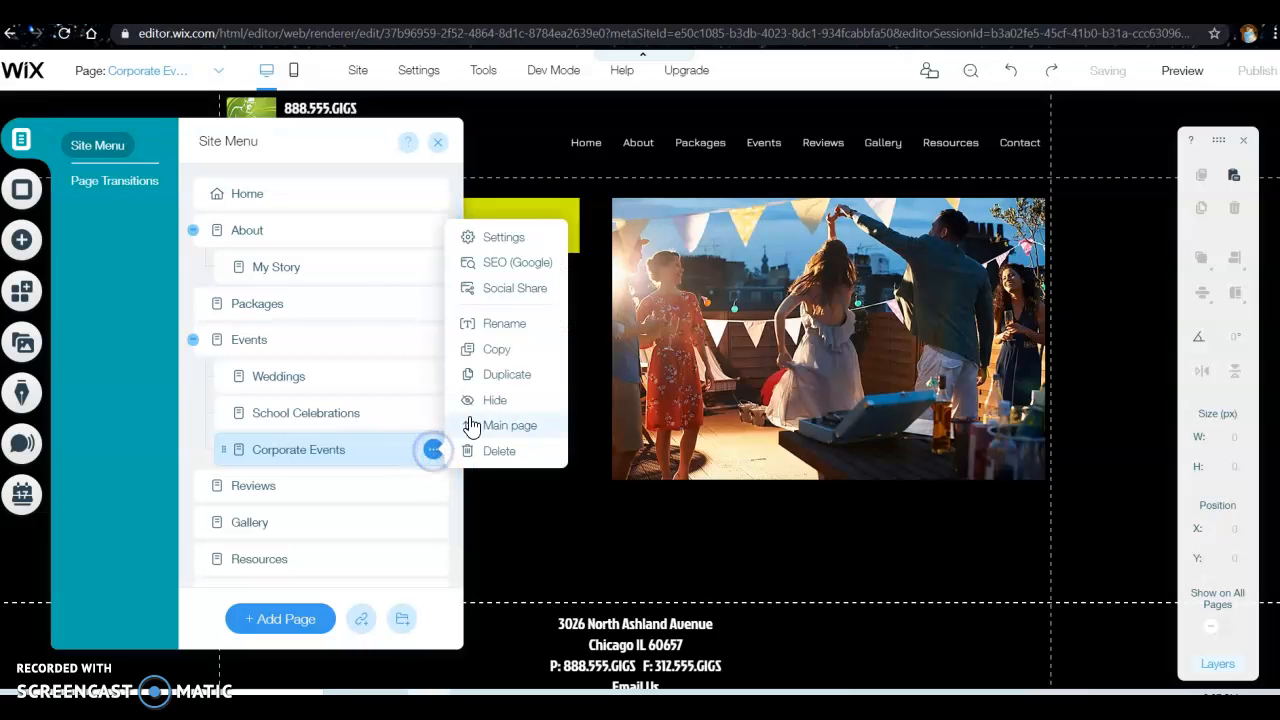
left_click(522, 374)
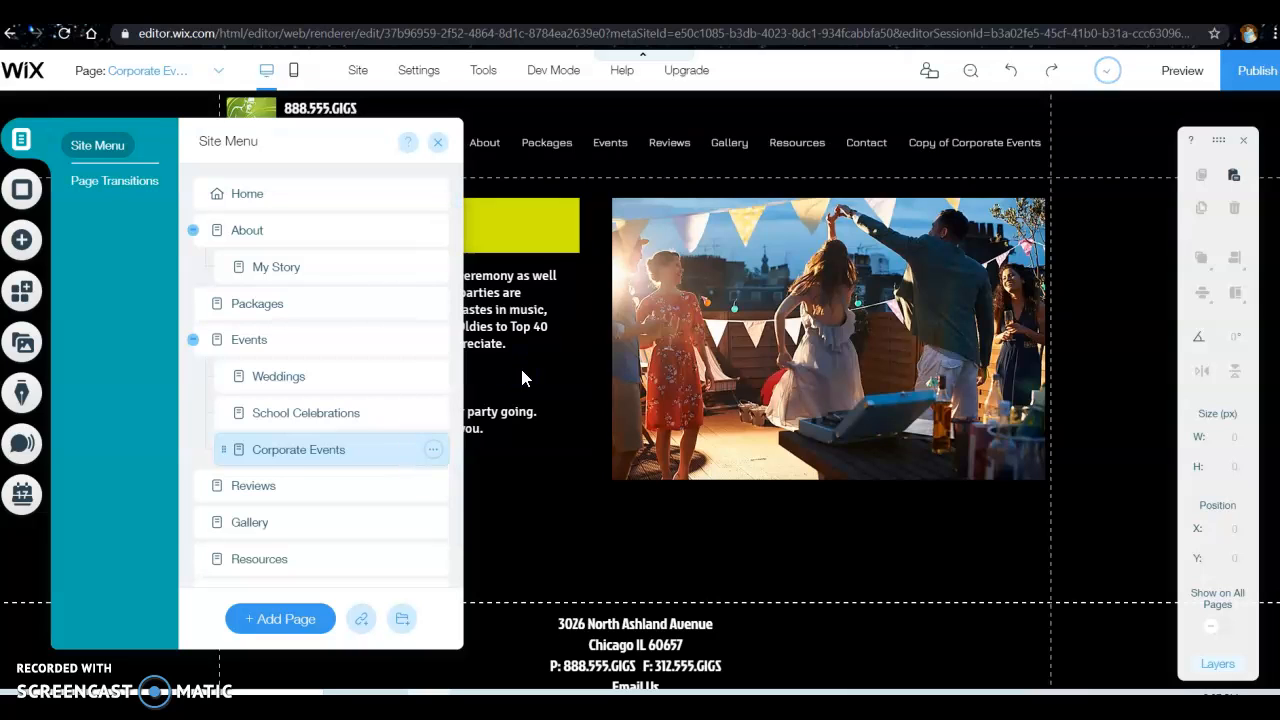
type("Special Occasions")
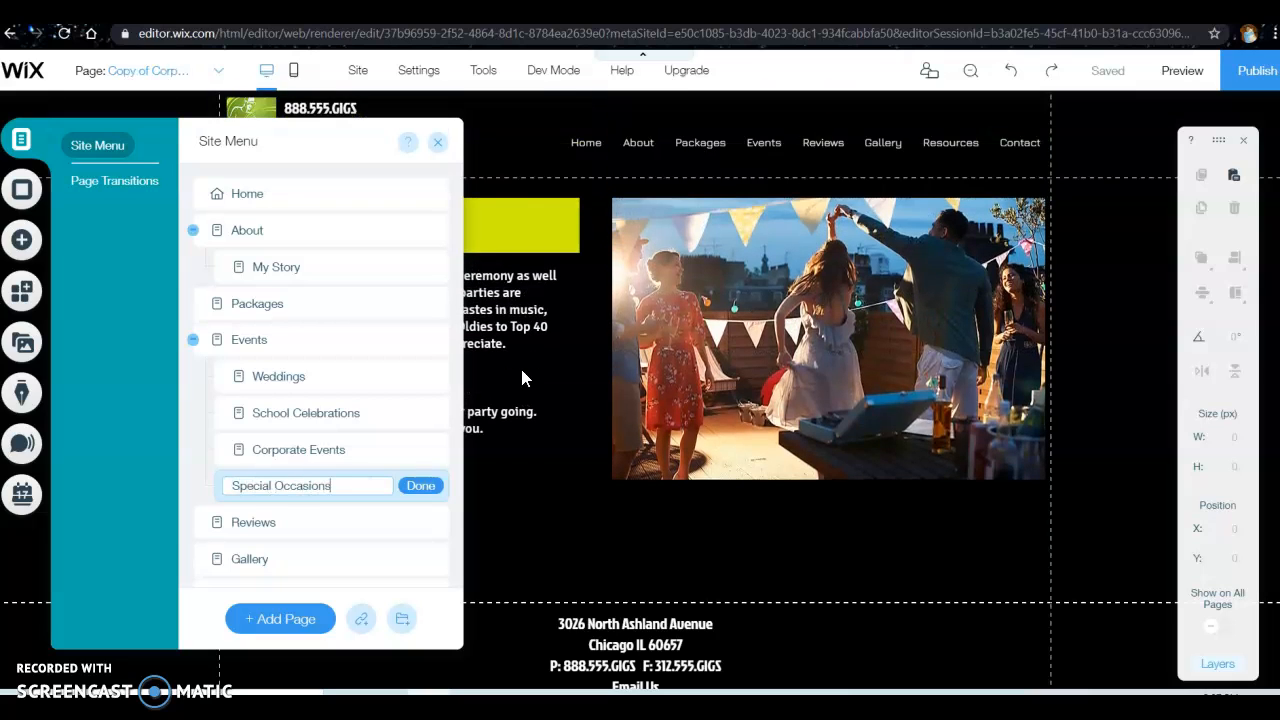
left_click(424, 487)
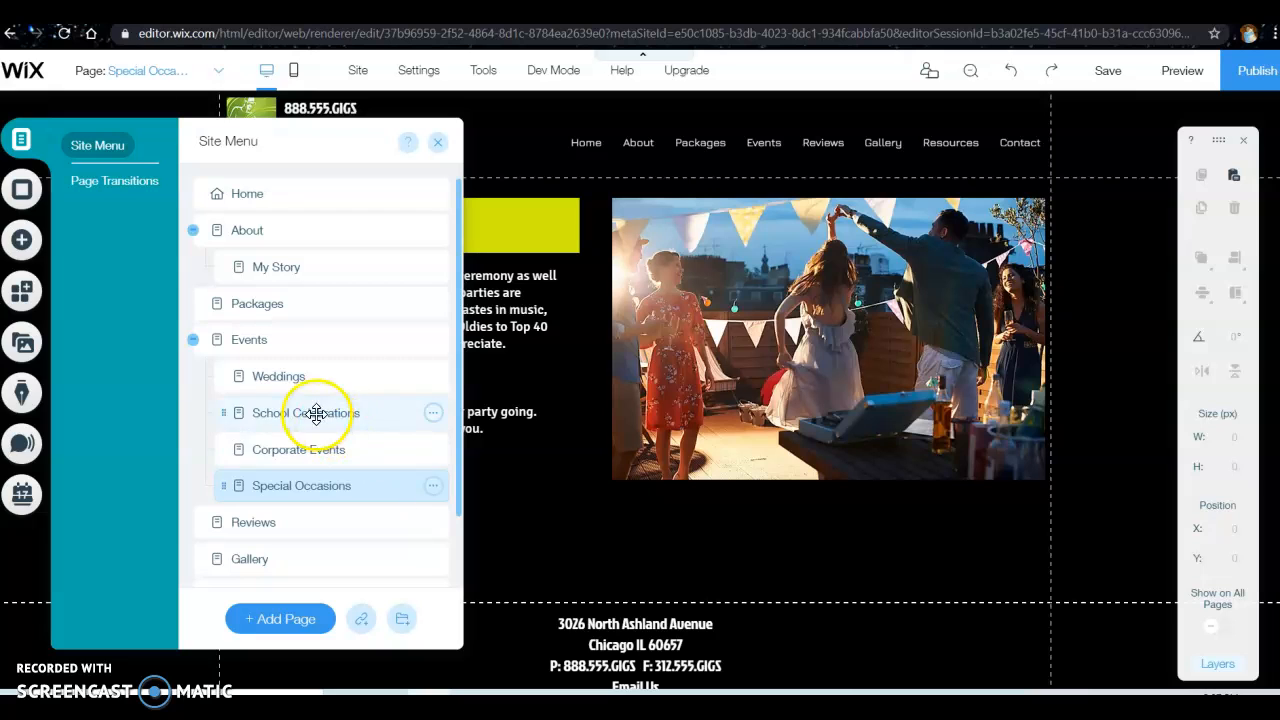
- View the Weddings page layout and open the School Celebrations page on the editing canvas
left_click(288, 376)
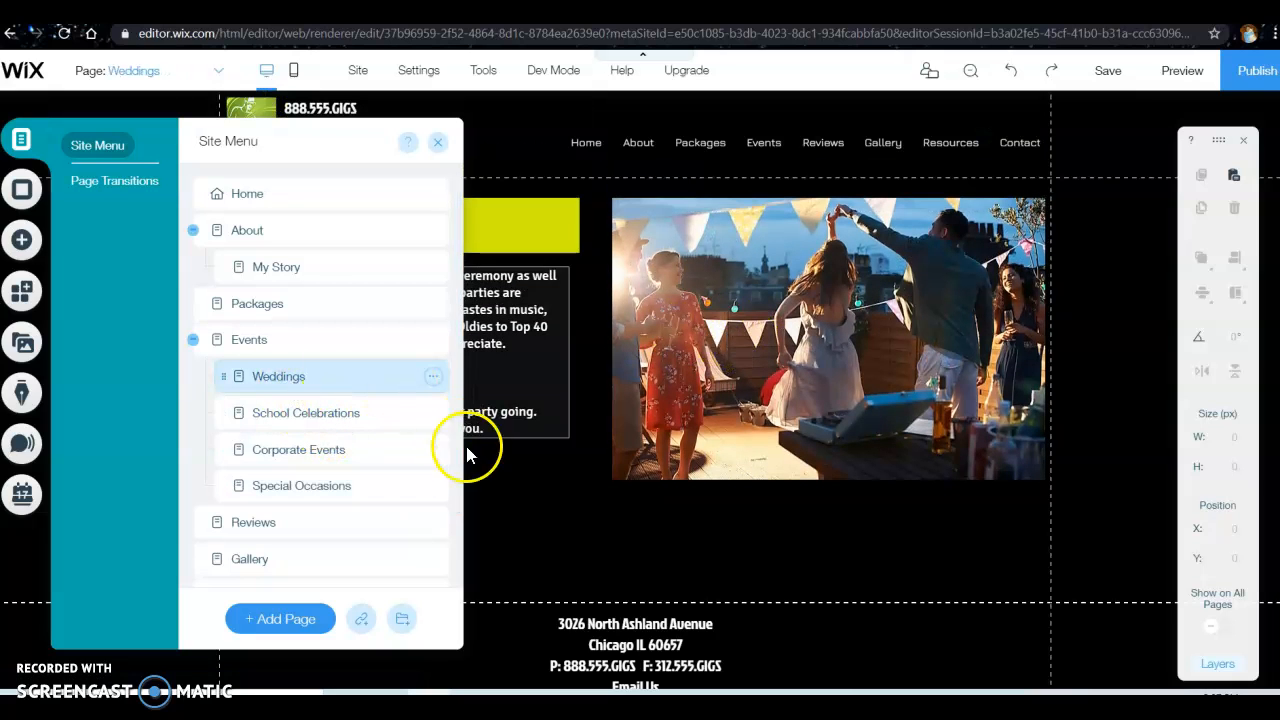
left_click(546, 482)
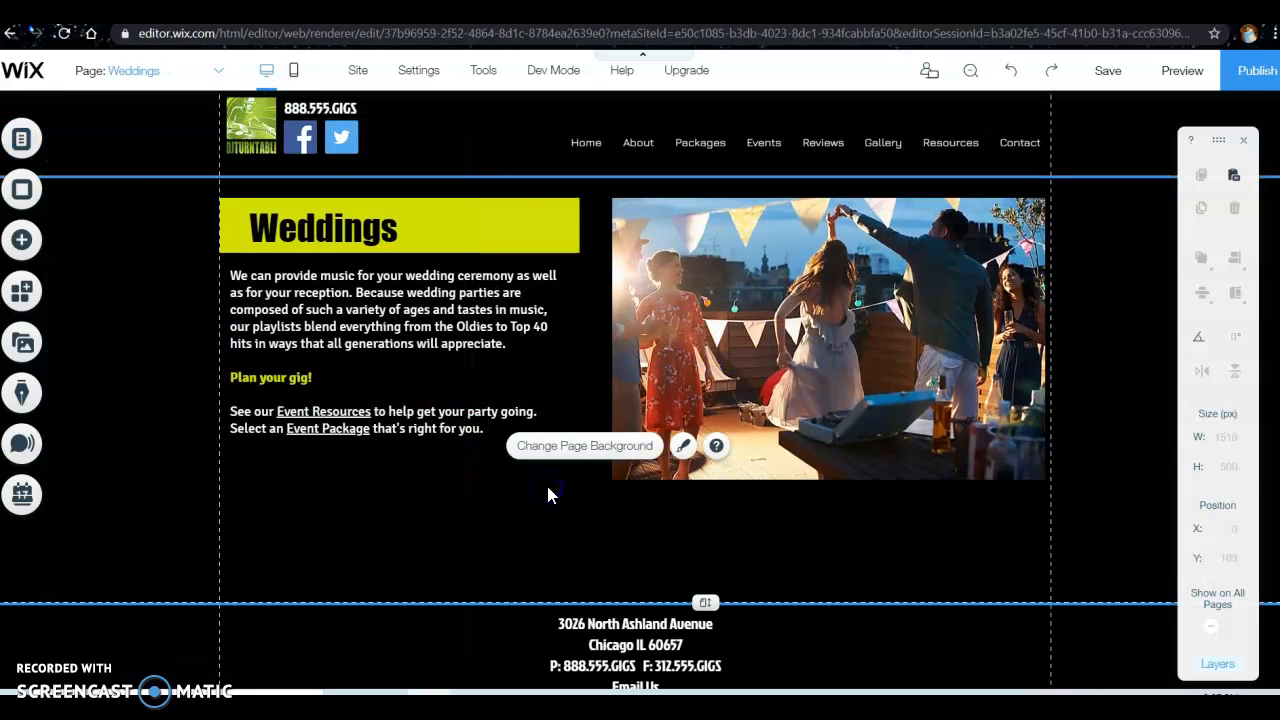
left_click(22, 139)
left_click(298, 416)
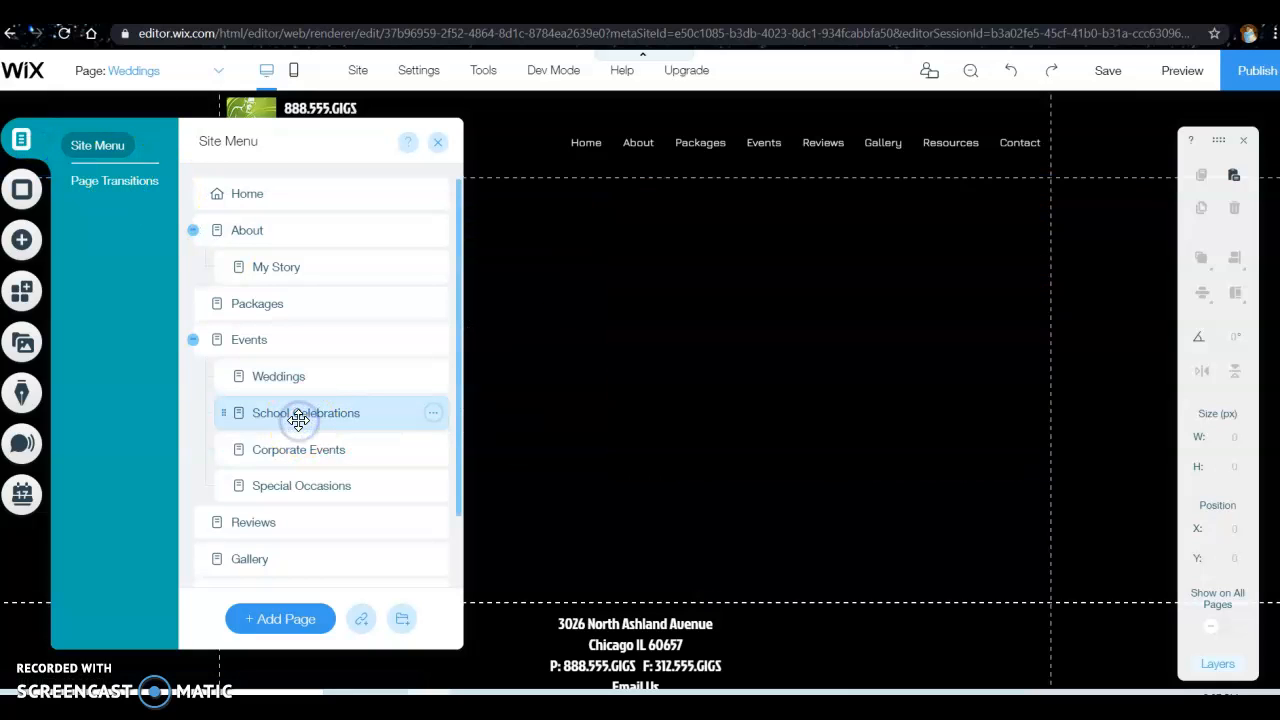
left_click(568, 504)
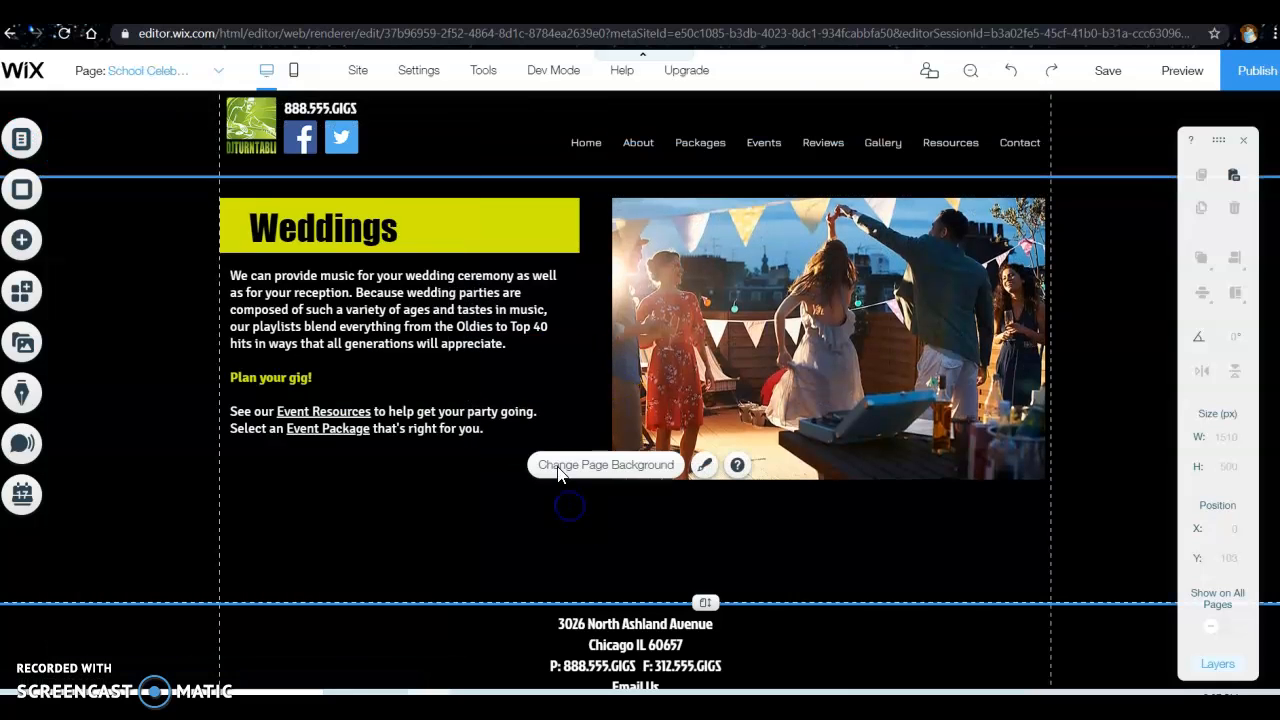
- Replace the Weddings heading on the School Celebrations page with "School Celebrations"
left_click(290, 215)
double_click(292, 222)
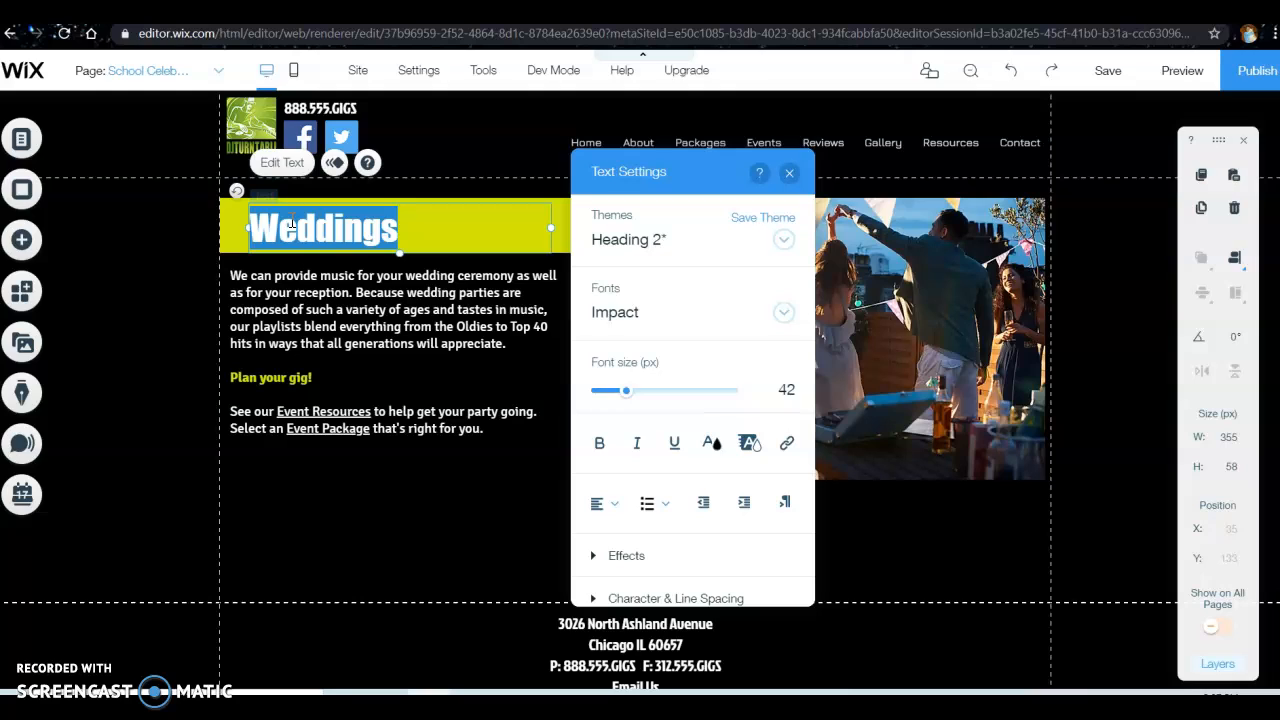
type("Schol")
key("BackSpace")
type("ol ")
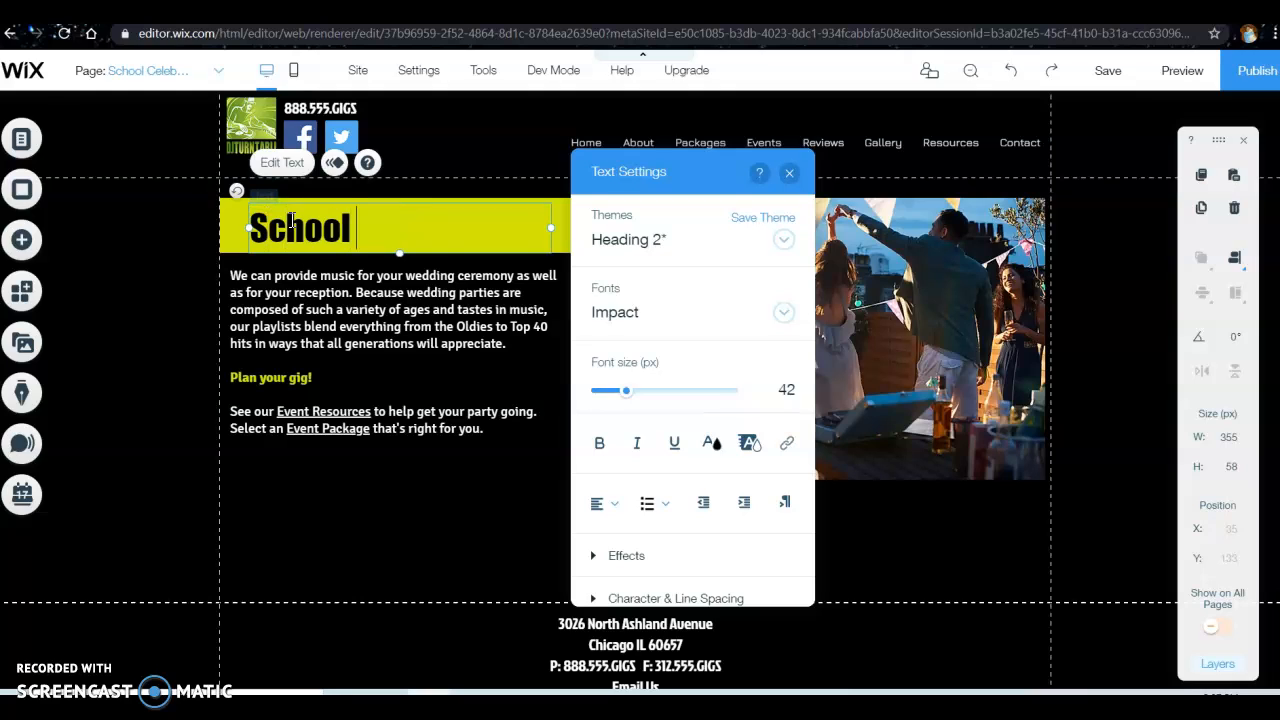
type("Celebrations")
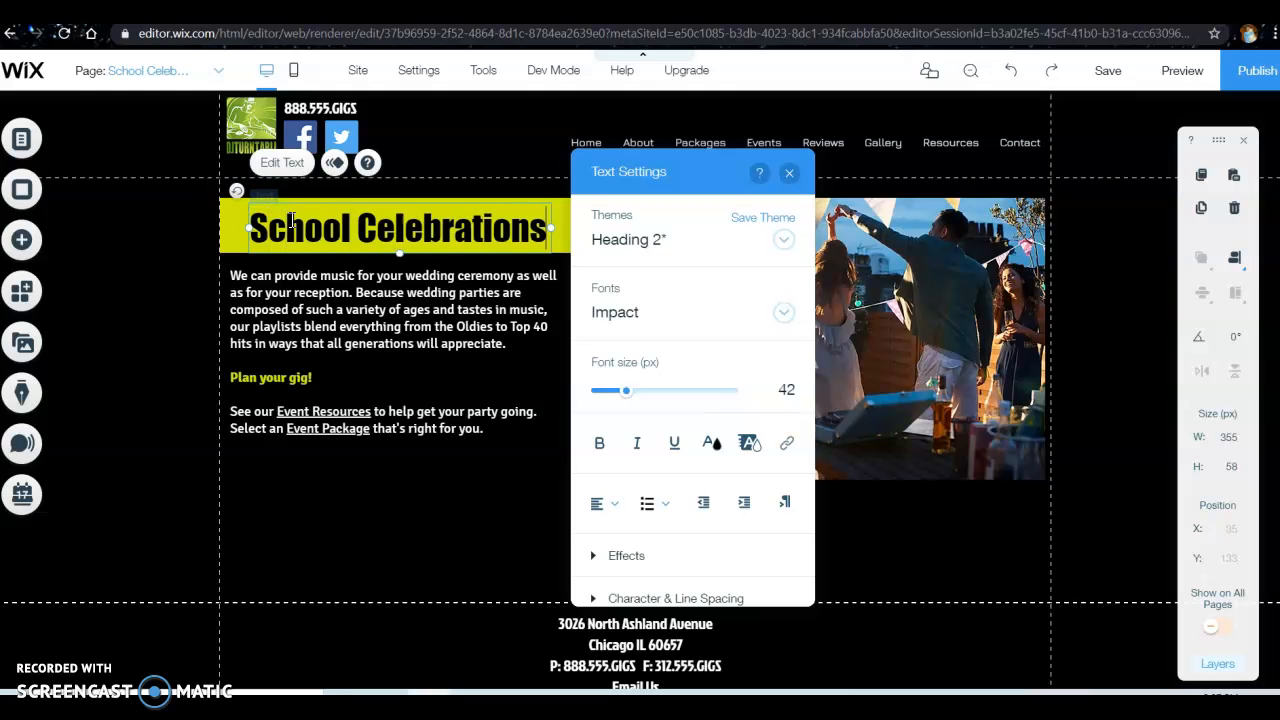
left_click(346, 477)
- Replace the wedding paragraph above "Plan your gig!" with the school dance text beginning "Our specialty is turning a gym into a hoppin' dance floor"
left_click(350, 312)
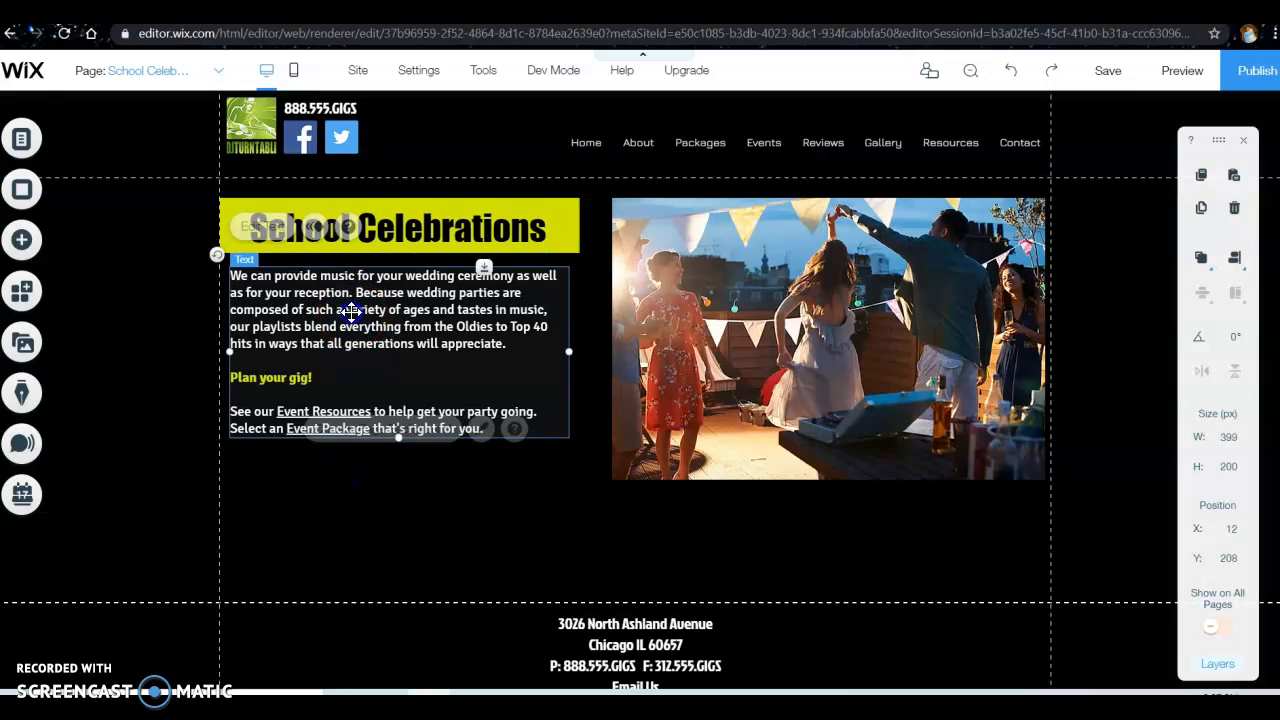
triple_click(350, 312)
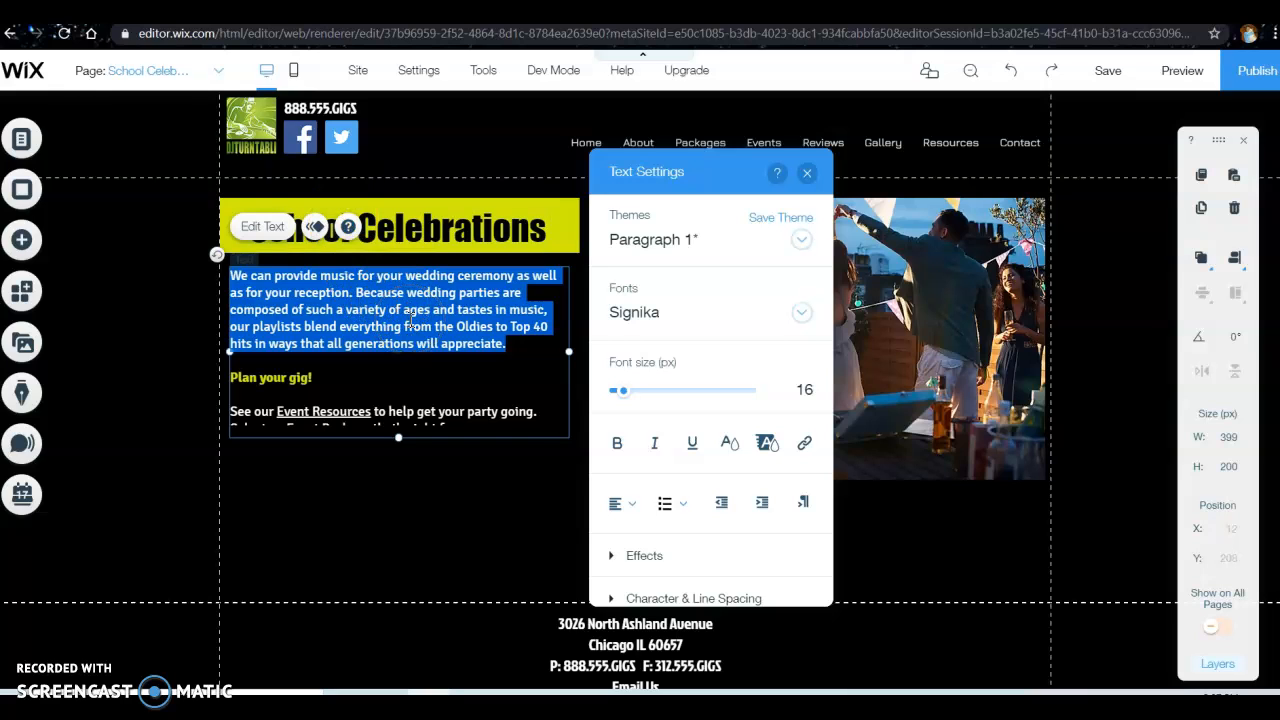
type("Our specialty is turning a gym into a hoppin' dance floor packed with kids having the time of their lives. We spin for middle and high school dances and proms and all sorts of college celebrations. We know what to play and what not to play! And, we make sure that our playlist follows your school's guidelines.")
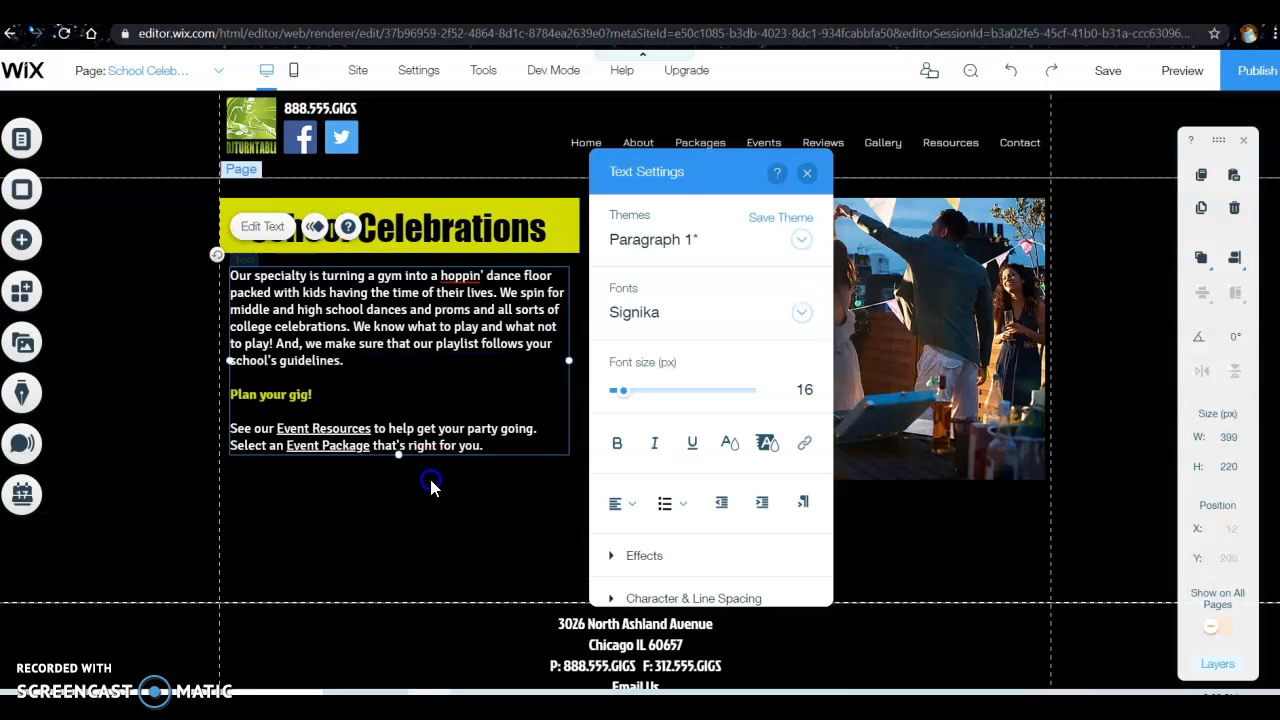
left_click(434, 486)
left_click(414, 437)
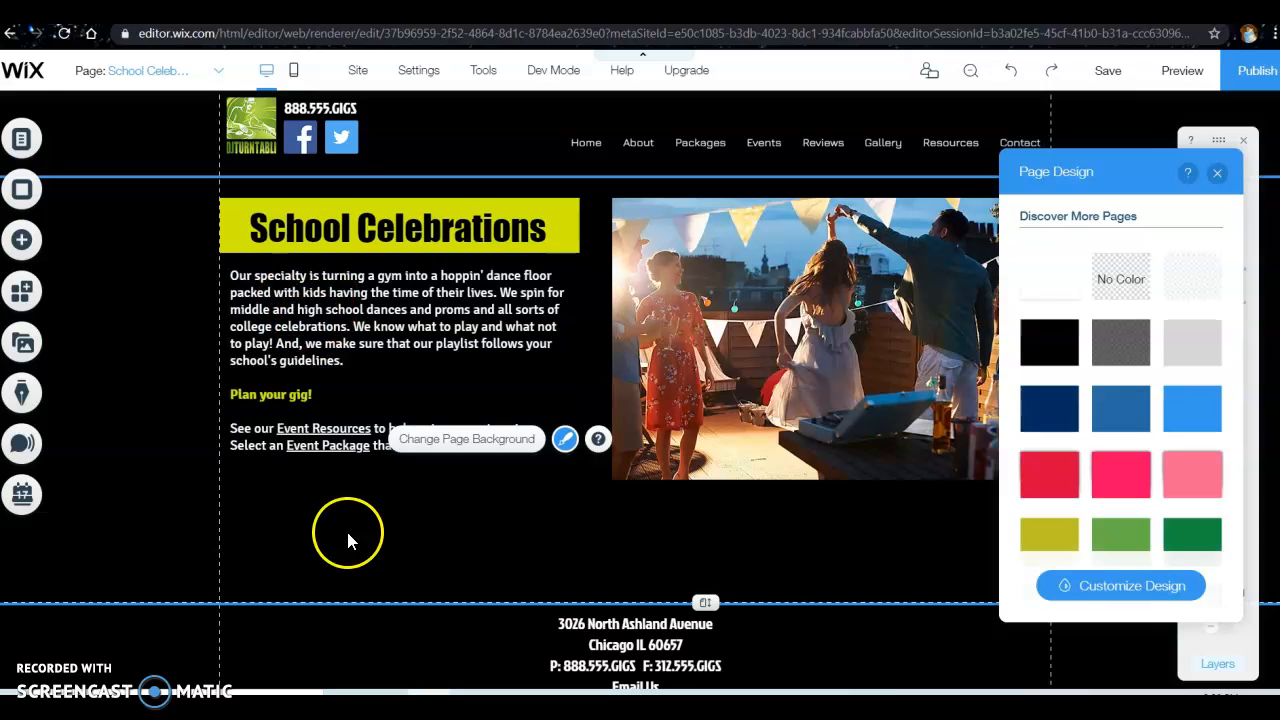
left_click(1218, 178)
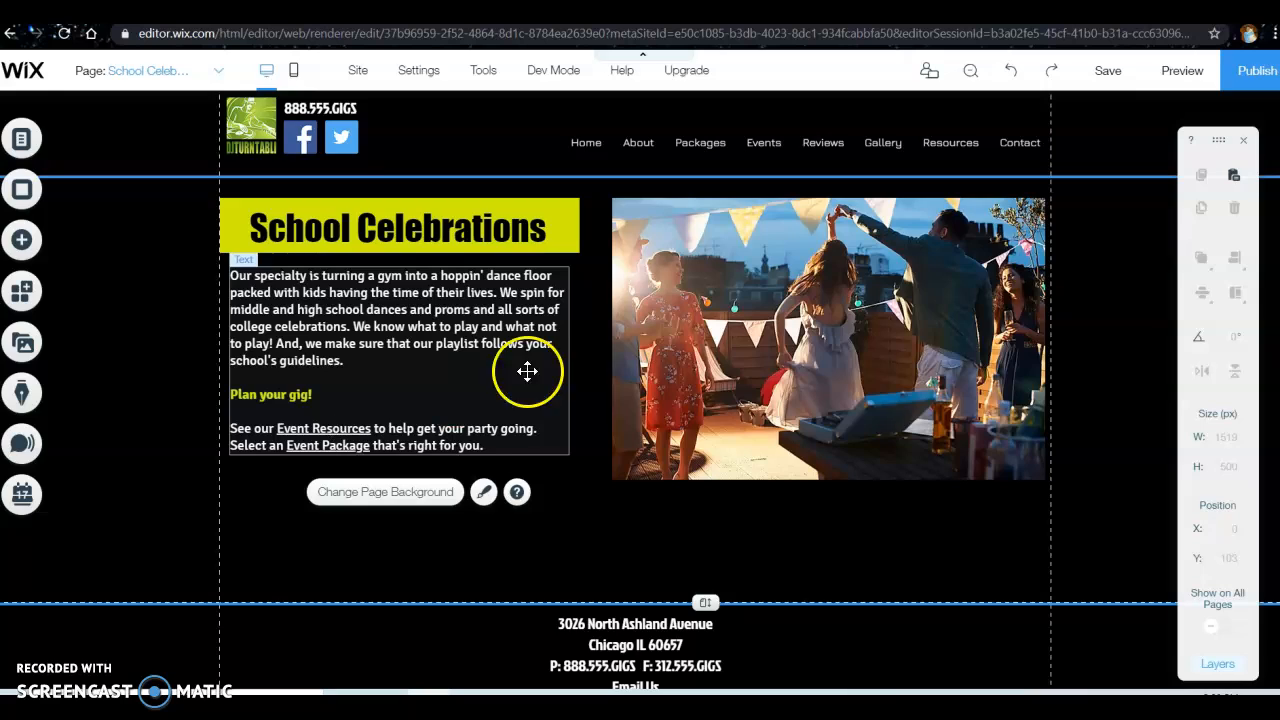
- Replace the School Celebrations photo with the Media from Wix image of three prom dresses and wrist corsages, searching for "prom"
left_click(832, 347)
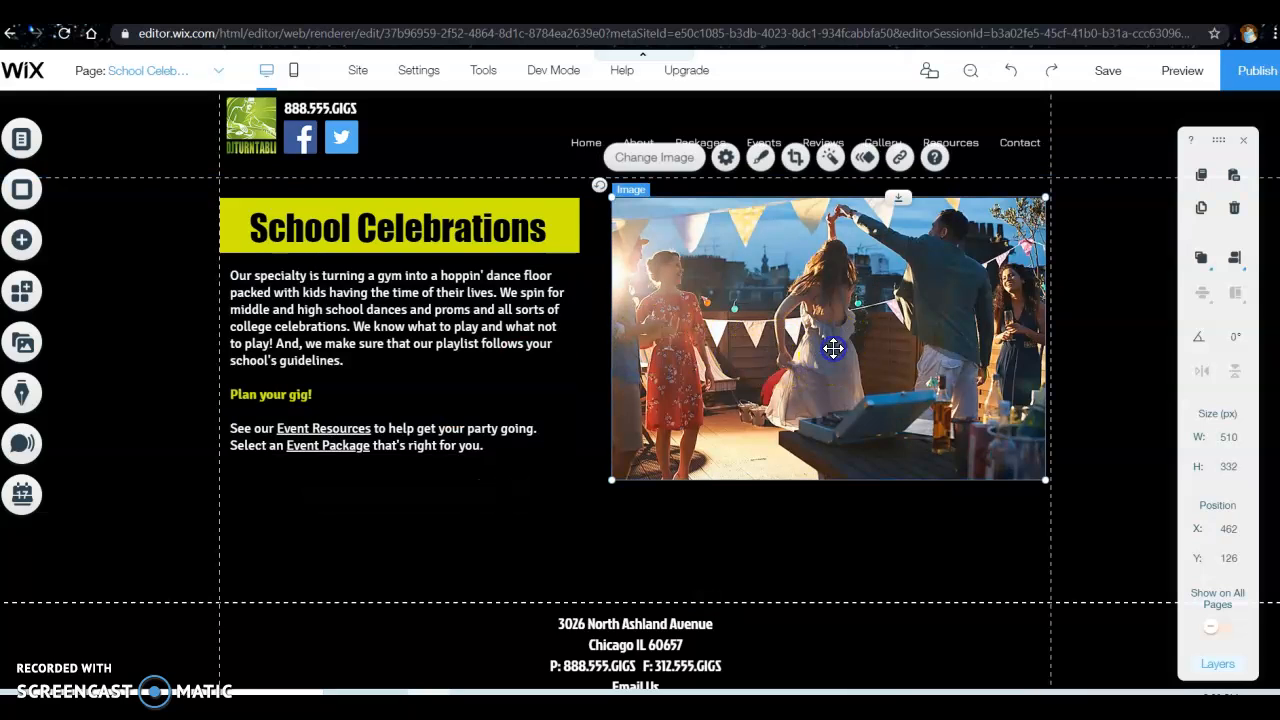
left_click(681, 162)
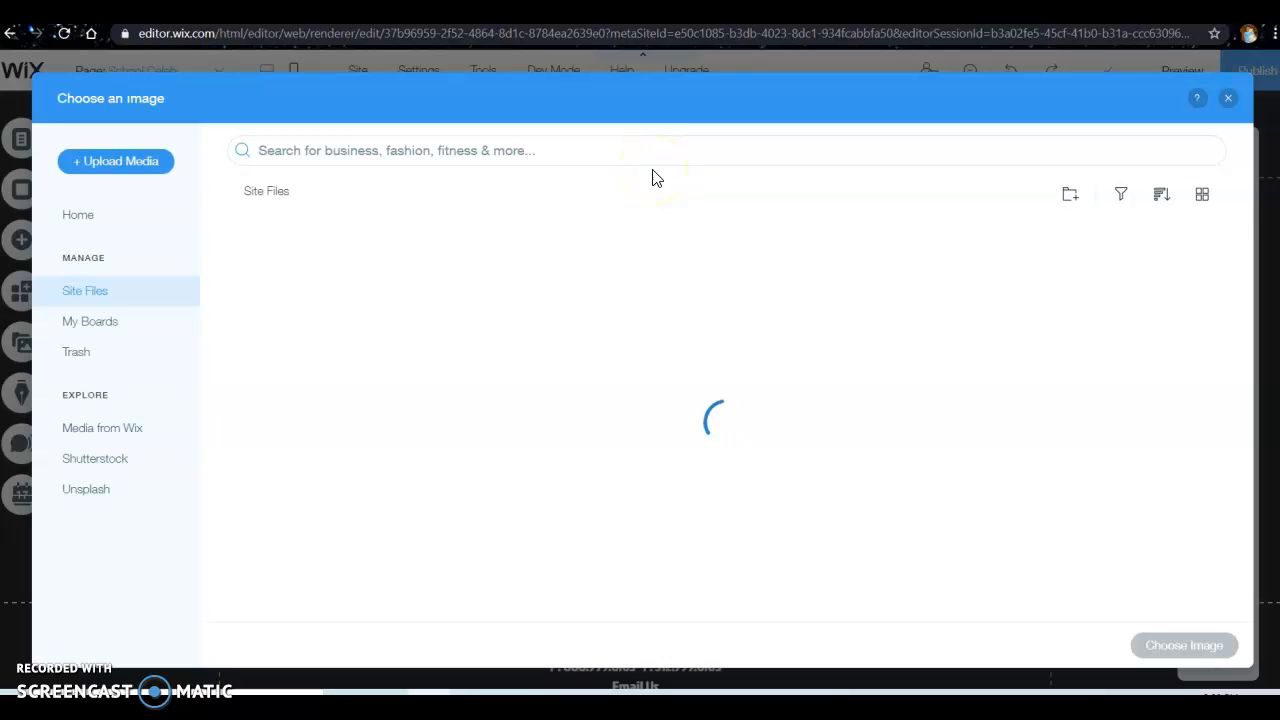
left_click(548, 149)
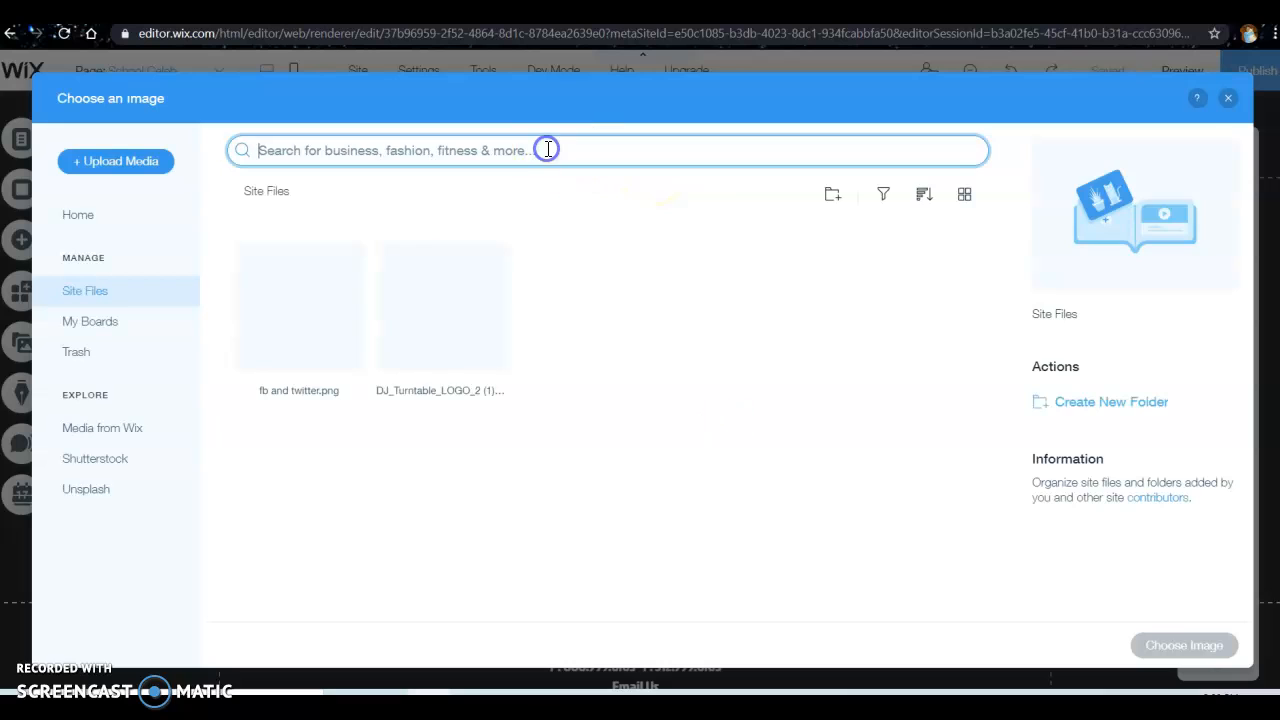
type("pr")
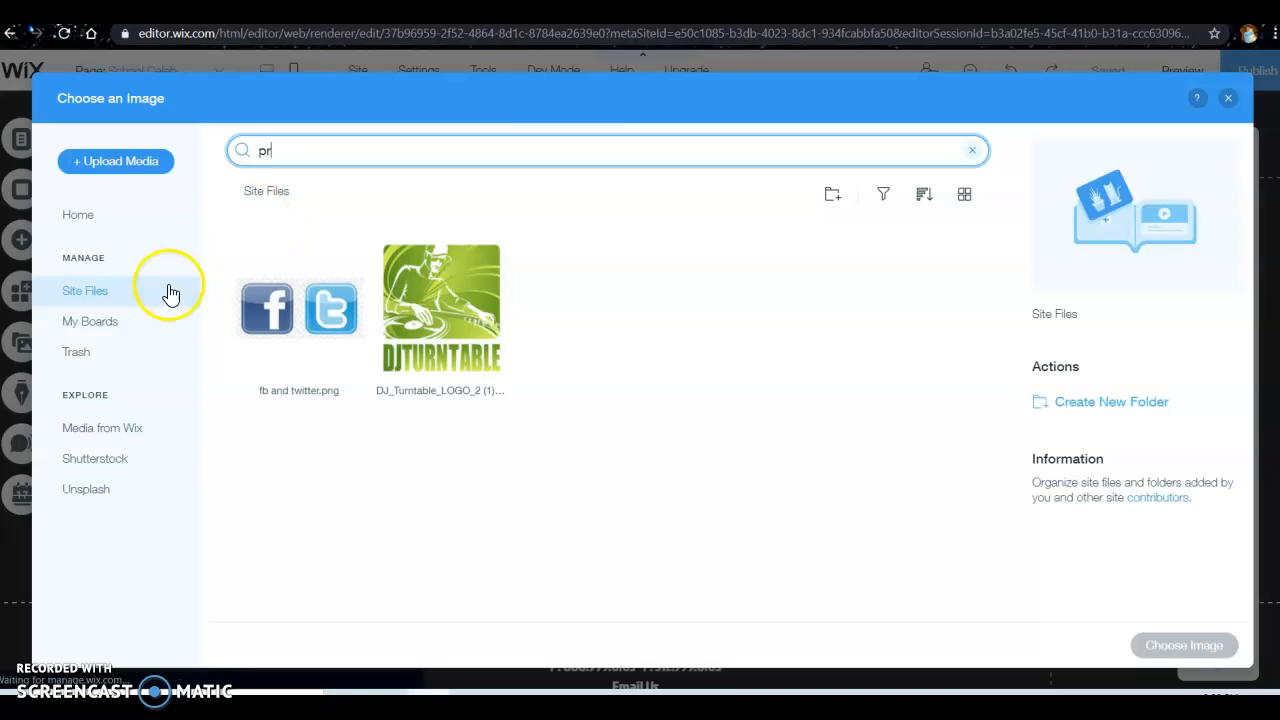
left_click(116, 437)
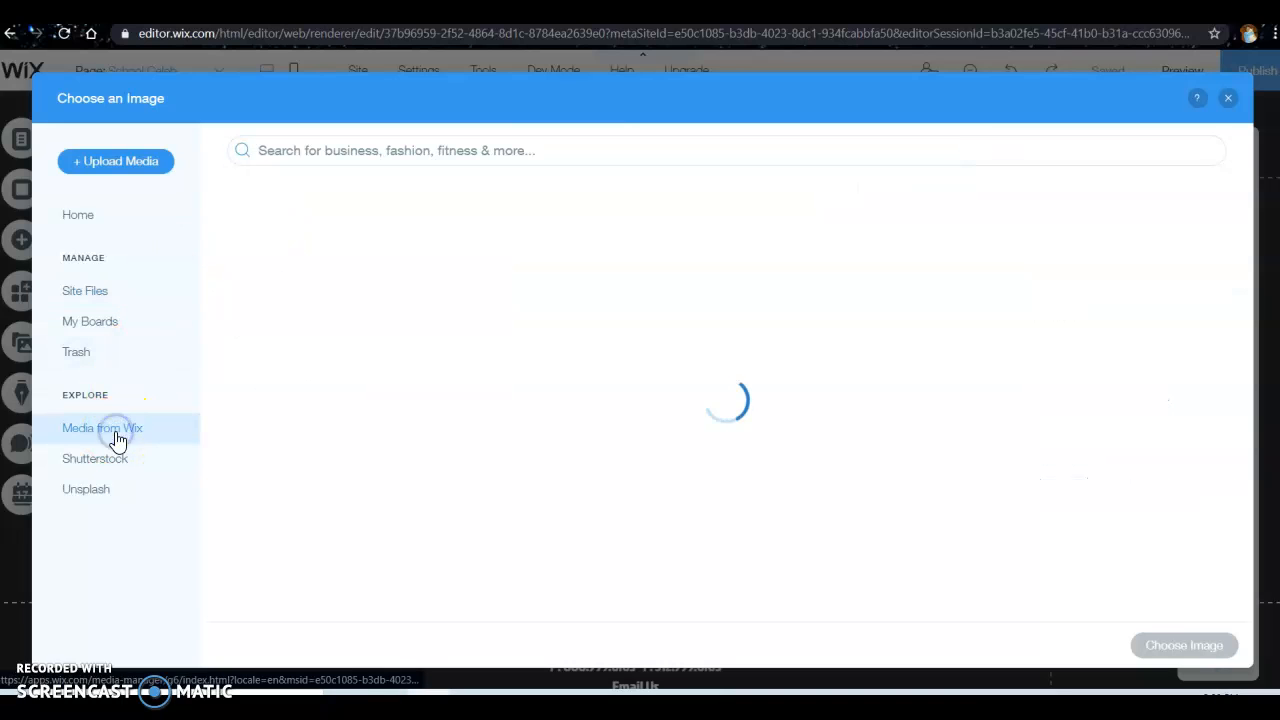
left_click(283, 145)
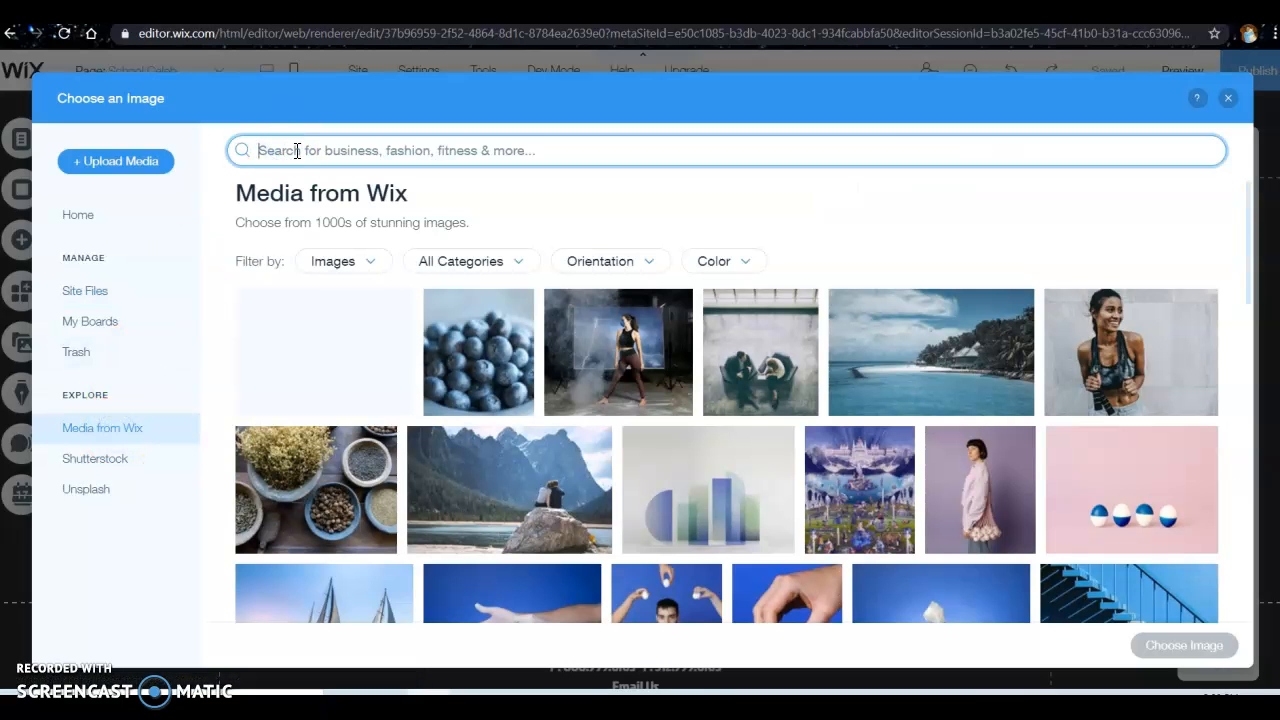
type("prom")
key("Return")
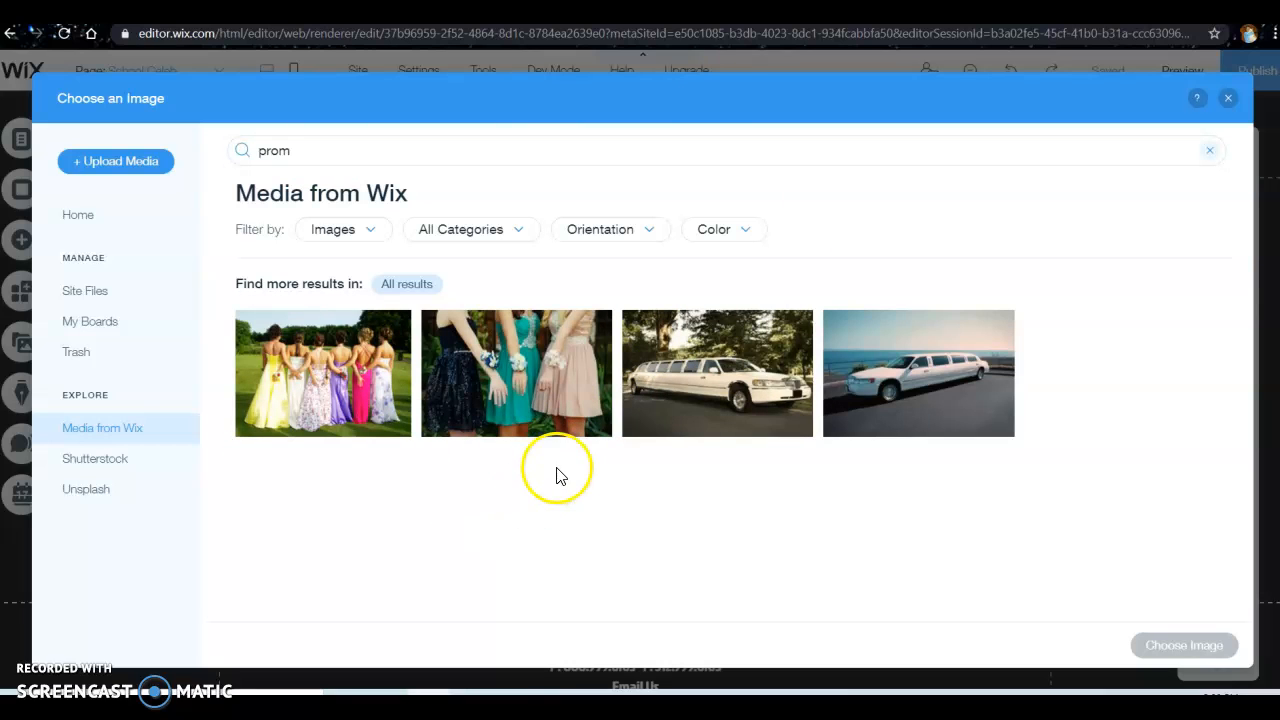
left_click(535, 390)
left_click(1168, 648)
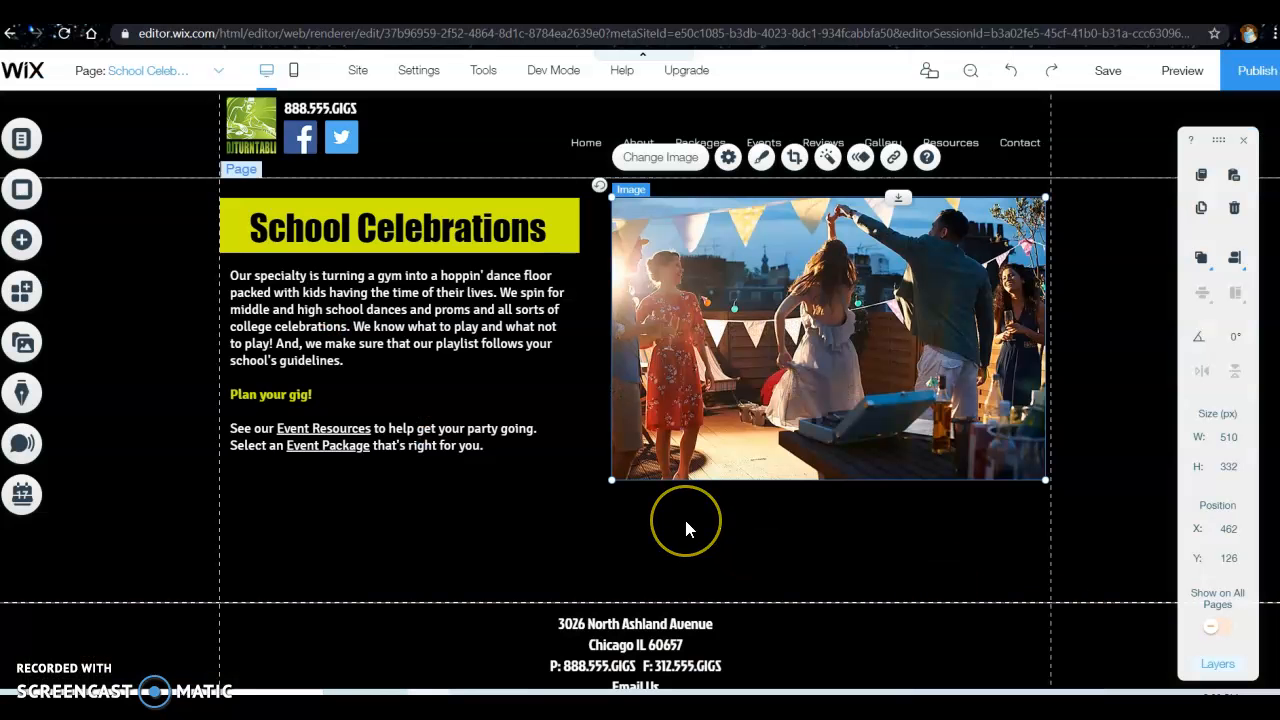
left_click(542, 562)
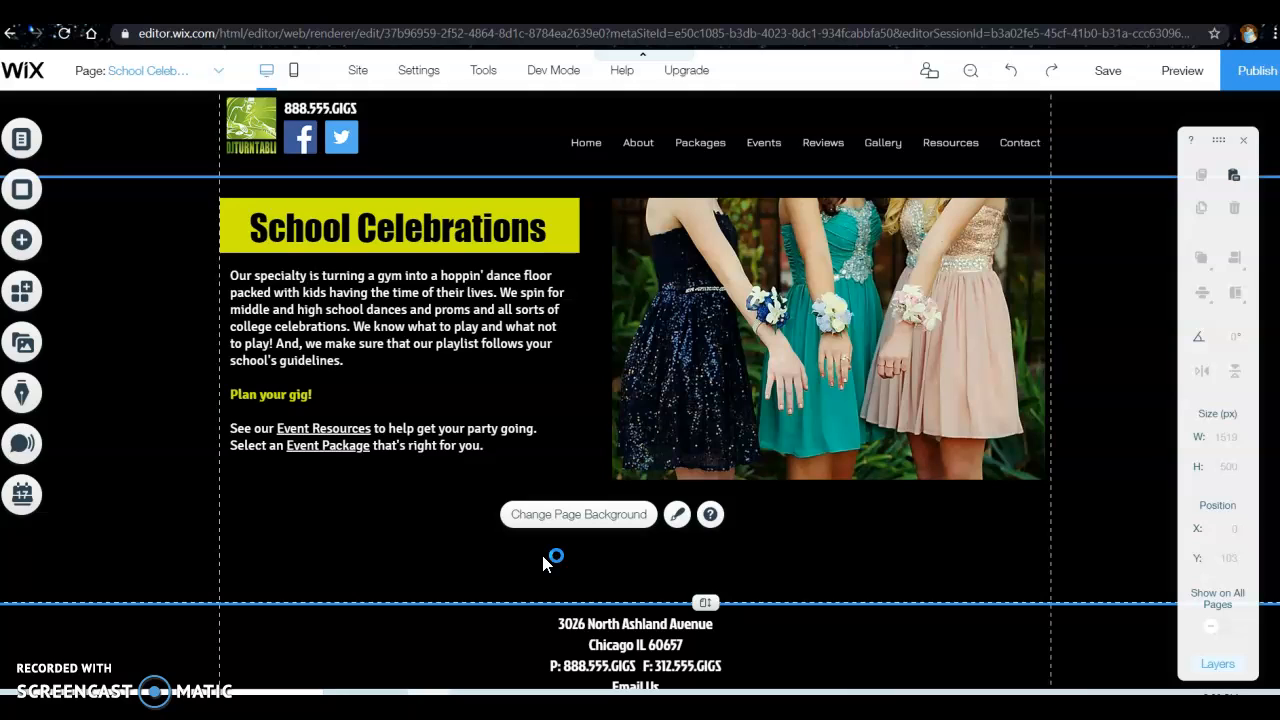
- Open the Corporate Events page on the editing canvas
left_click(28, 141)
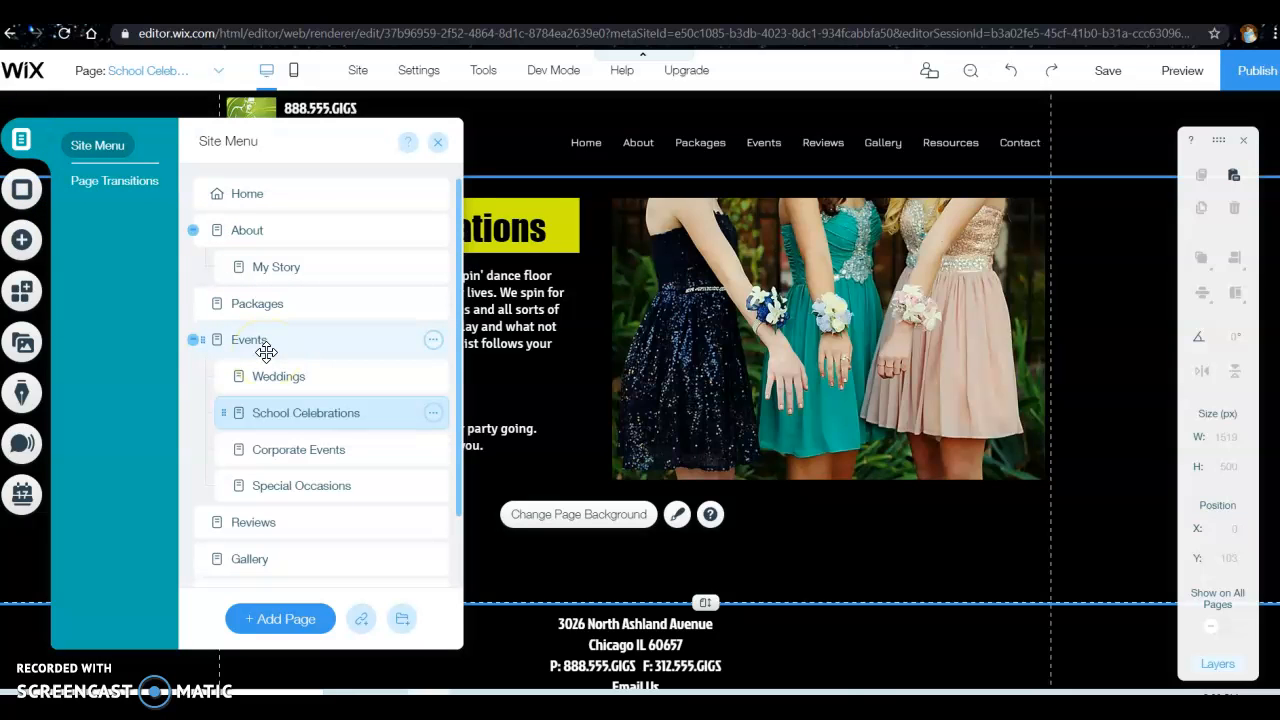
left_click(414, 415)
left_click(305, 450)
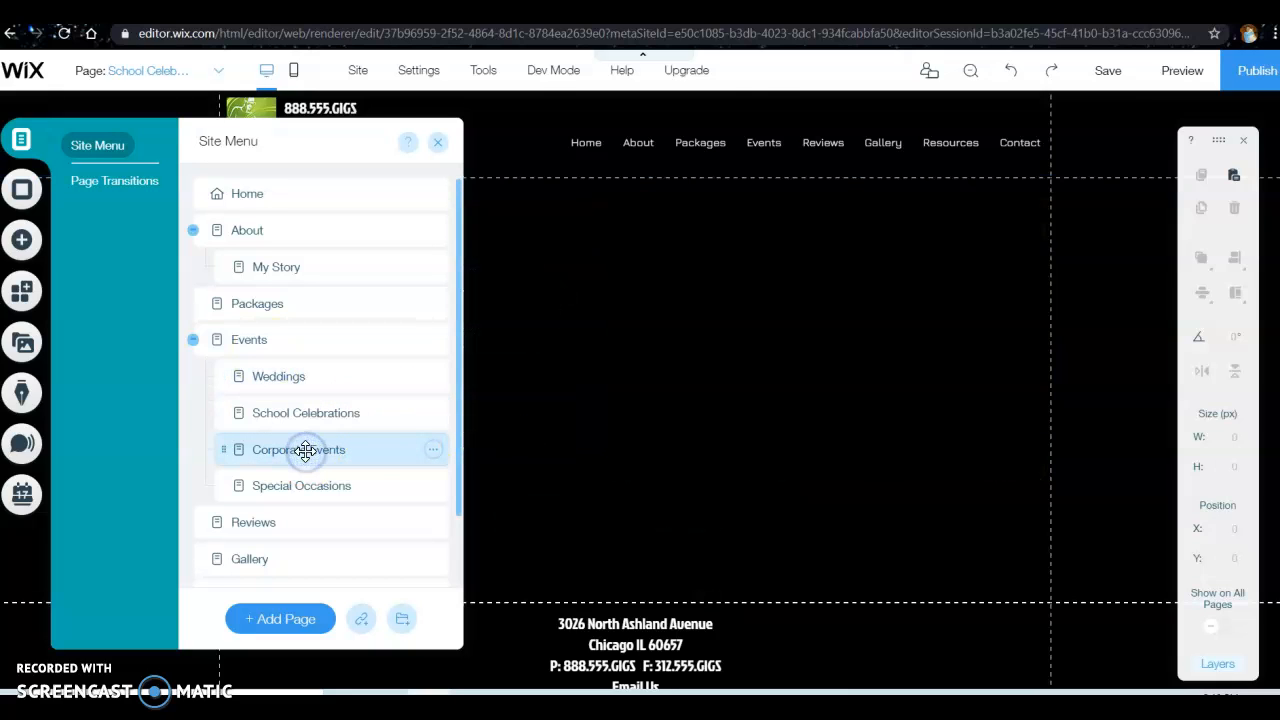
left_click(566, 357)
- Replace the Weddings heading on the Corporate Events page with "Corporate Events"
left_click(350, 230)
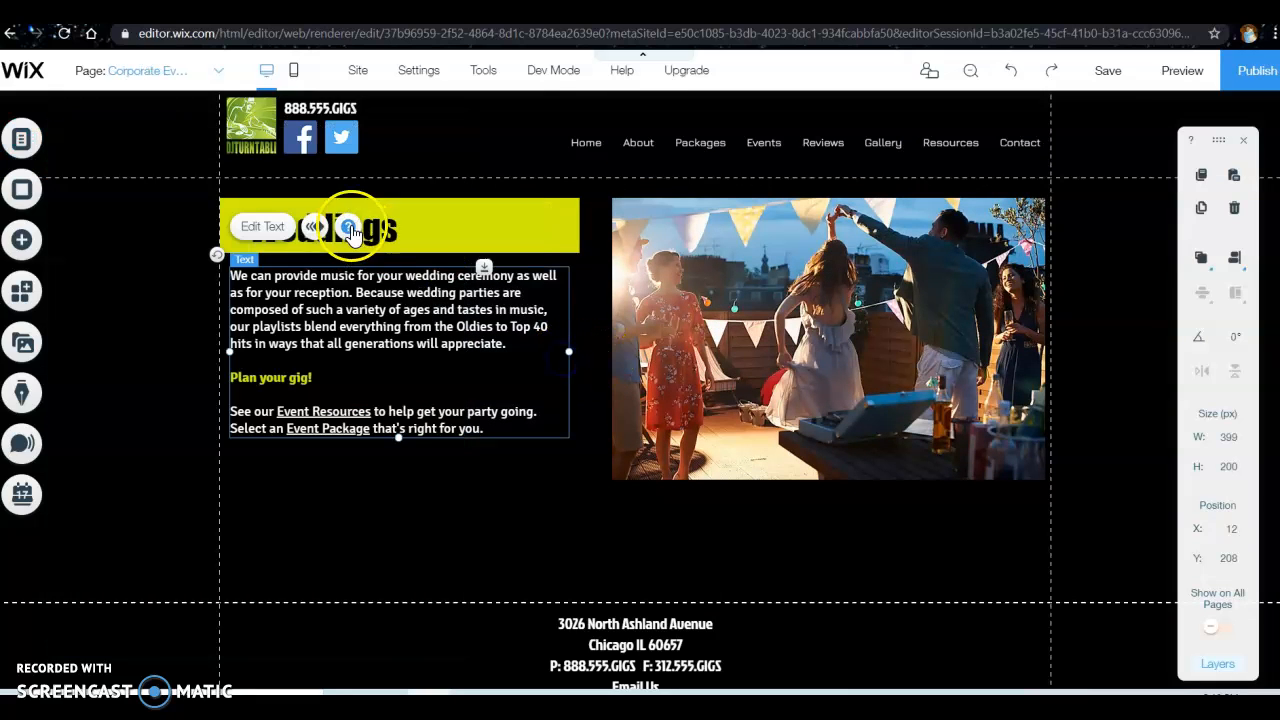
double_click(380, 230)
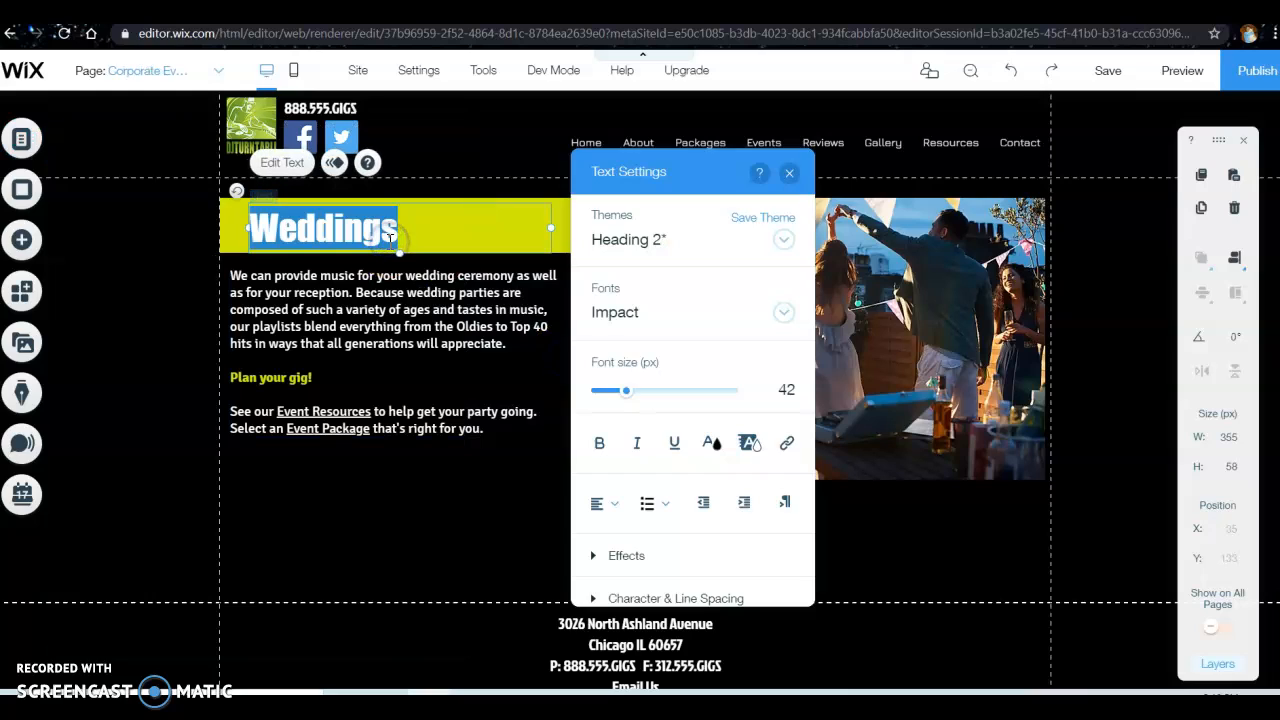
type("Corpoar")
key("BackSpace")
key("BackSpace")
key("BackSpace")
type("orate Even")
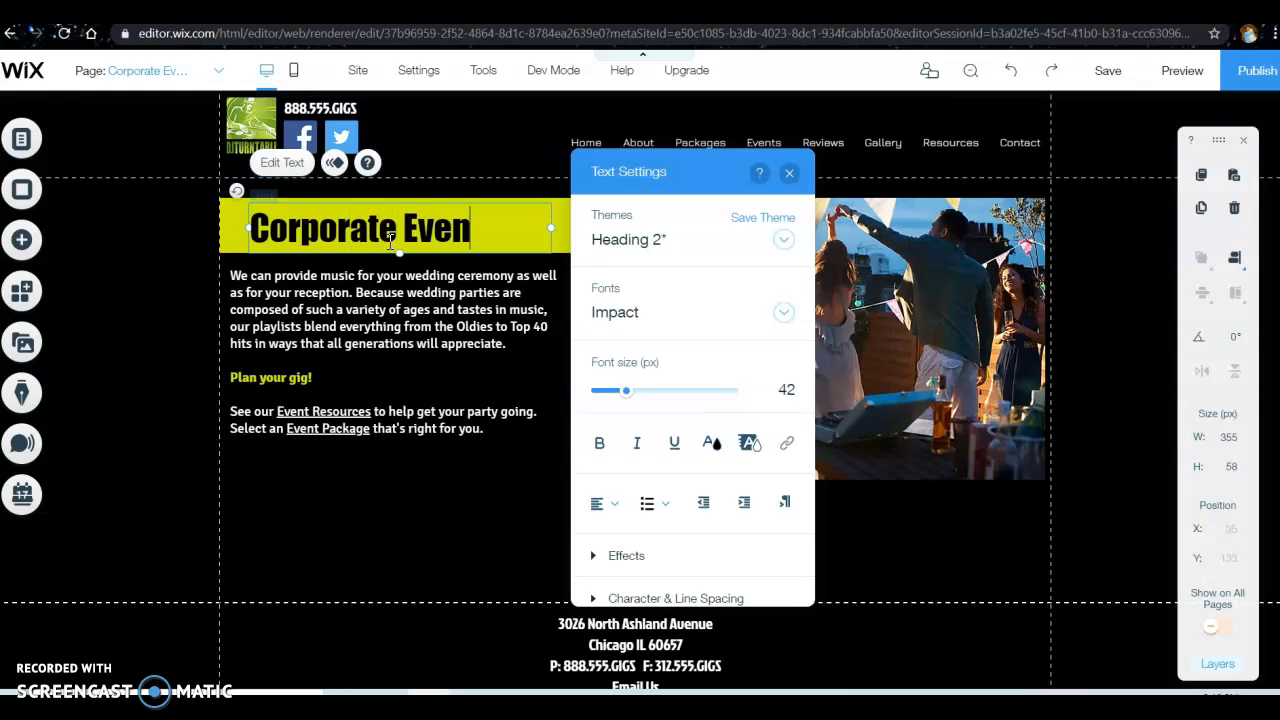
type("ts")
left_click(377, 289)
double_click(383, 290)
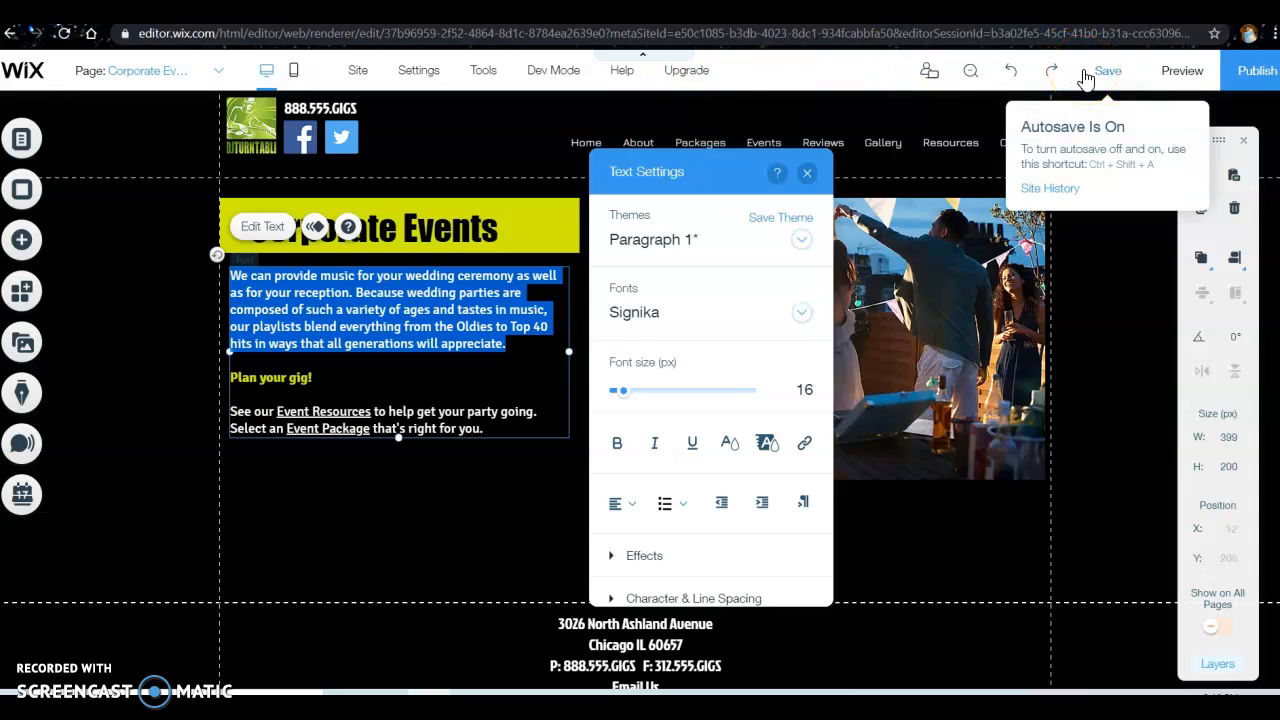
left_click(530, 508)
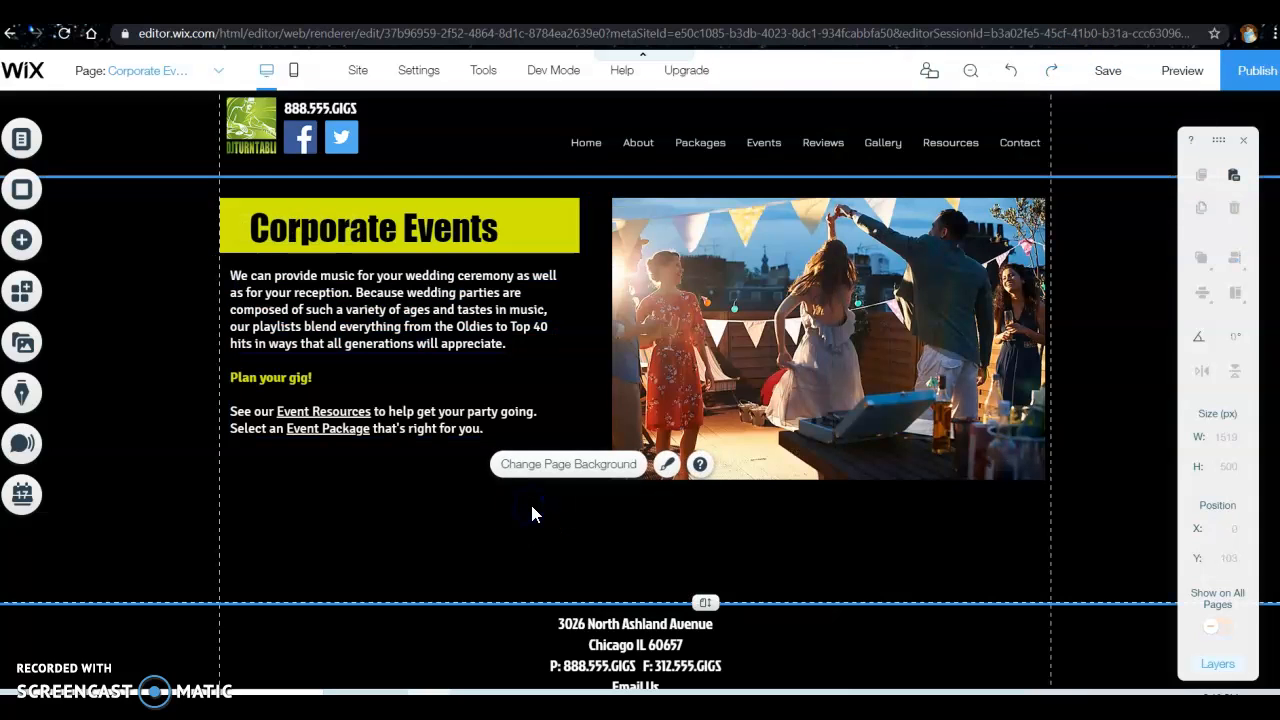